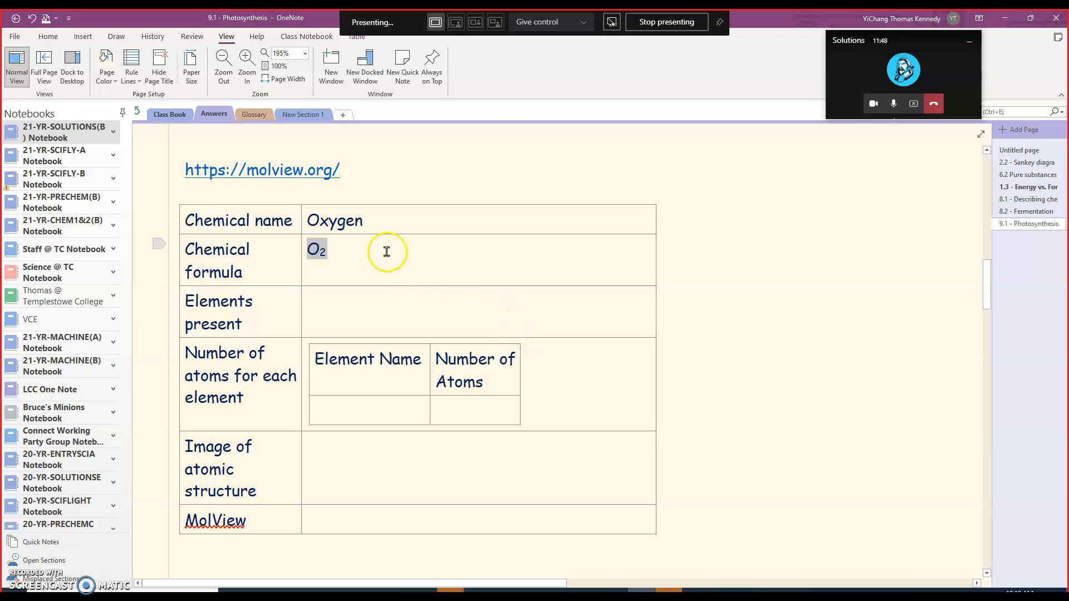
Step: Review the chemical names and formulas in the oxygen, dihydrogen monoxide, carbon dioxide and glucose tables, ending at the oxygen table
{"action": "left_click_drag", "start_coordinate": [365, 220], "coordinate": [337, 212]}
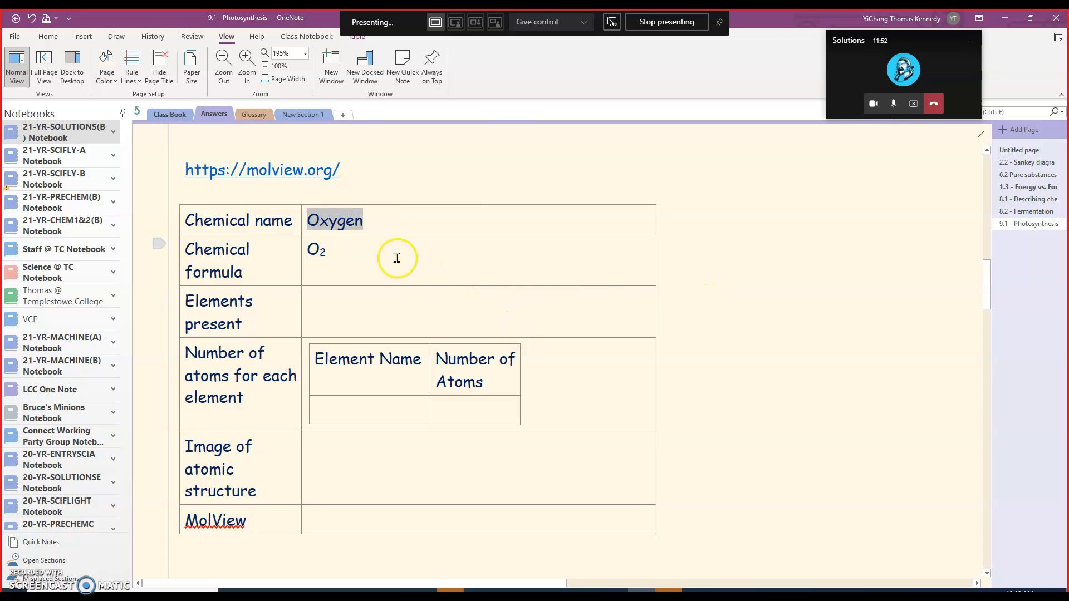
{"action": "left_click", "coordinate": [334, 244]}
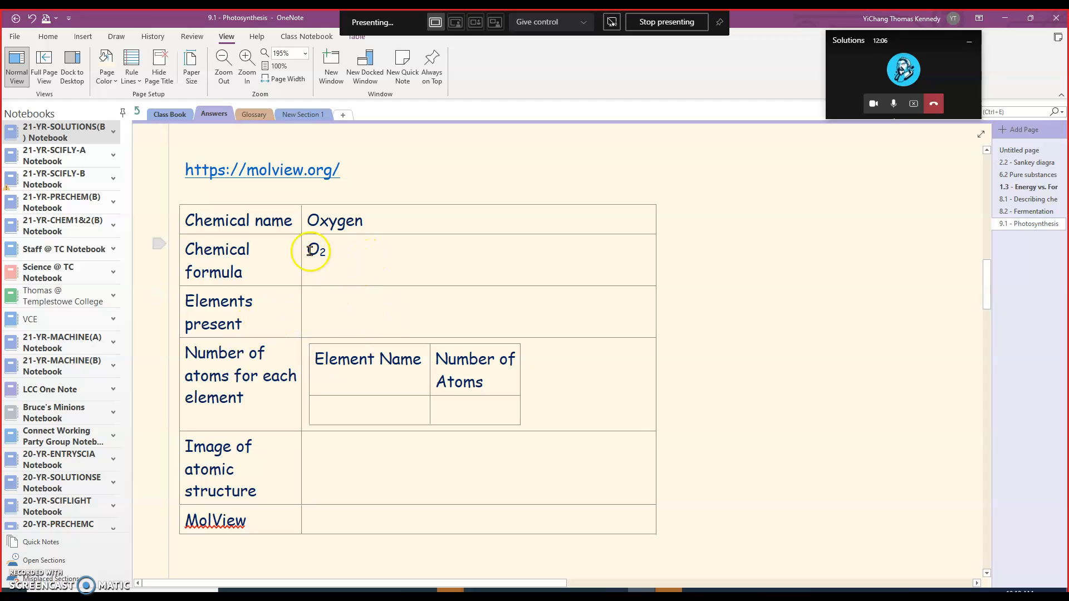
{"action": "mouse_move", "coordinate": [384, 233]}
{"action": "left_mouse_down"}
{"action": "mouse_move", "coordinate": [362, 219]}
{"action": "mouse_move", "coordinate": [282, 220]}
{"action": "left_mouse_up"}
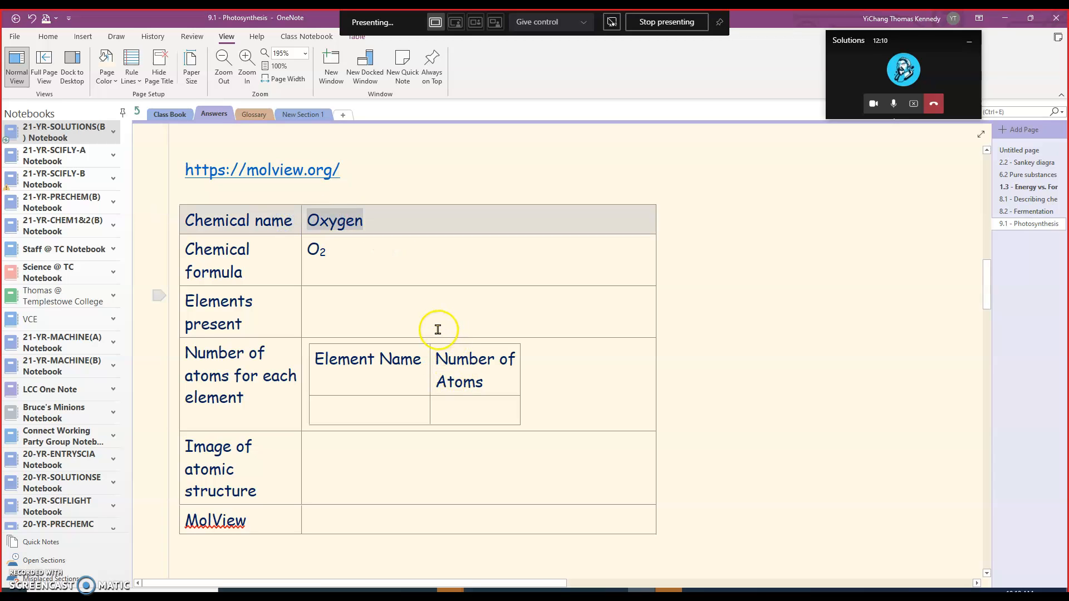
{"action": "scroll", "coordinate": [445, 322], "scroll_direction": "down", "scroll_amount": 5}
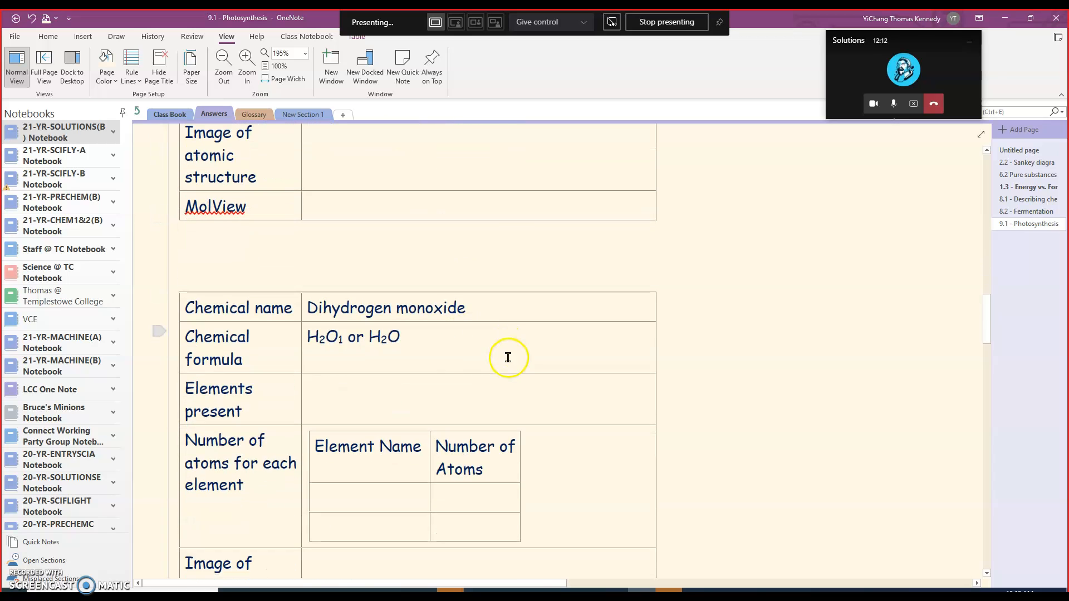
{"action": "scroll", "coordinate": [471, 362], "scroll_direction": "down", "scroll_amount": 8}
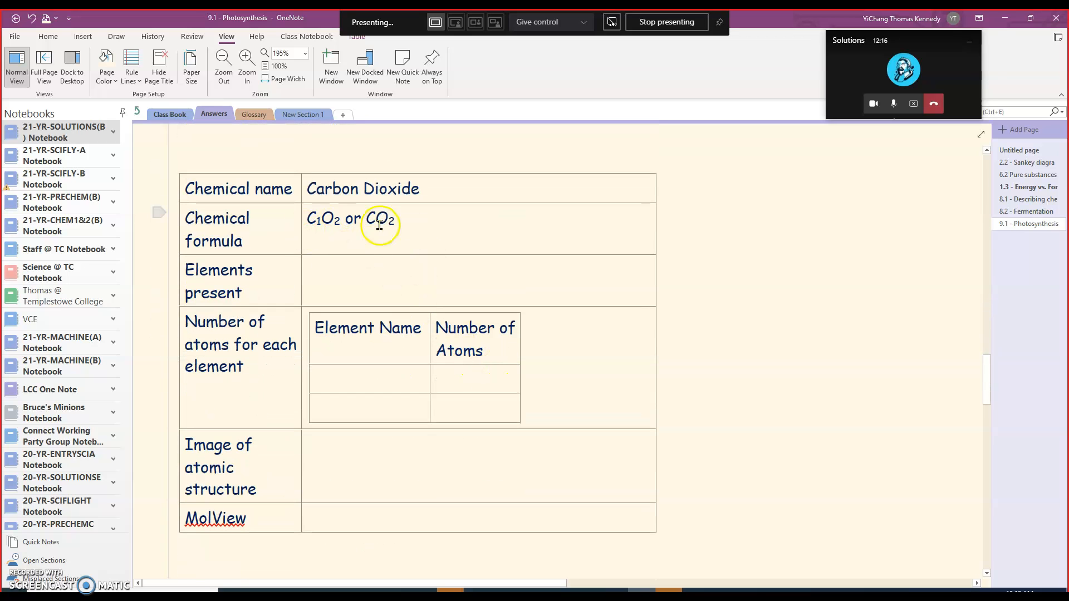
{"action": "scroll", "coordinate": [503, 245], "scroll_direction": "down", "scroll_amount": 5}
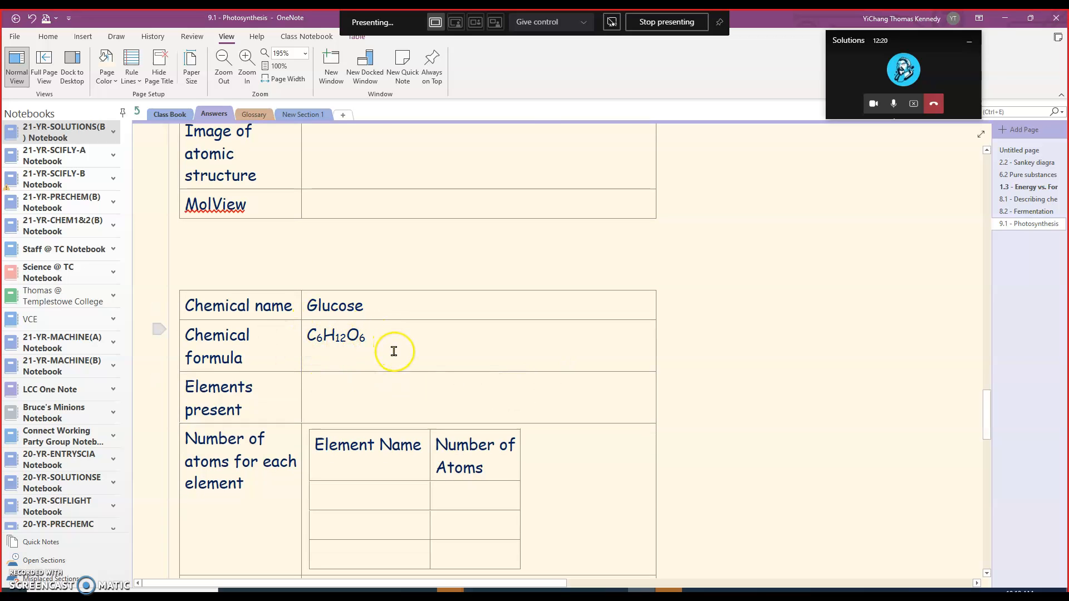
{"action": "scroll", "coordinate": [394, 352], "scroll_direction": "up", "scroll_amount": 13}
{"action": "scroll", "coordinate": [429, 361], "scroll_direction": "up", "scroll_amount": 5}
{"action": "left_click", "coordinate": [348, 272]}
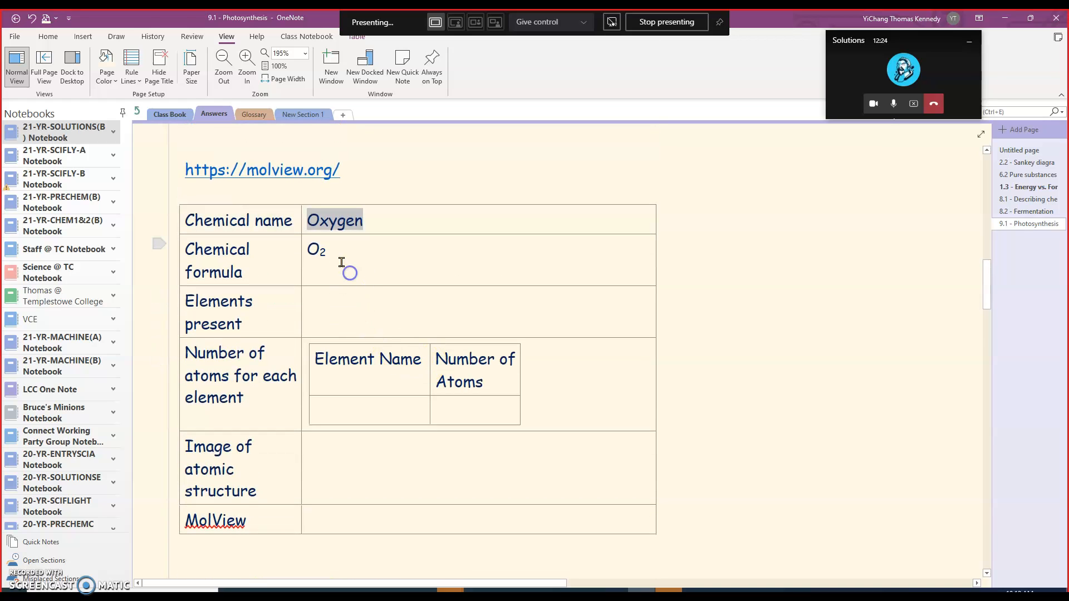
{"action": "left_click", "coordinate": [378, 224]}
{"action": "left_click", "coordinate": [316, 245]}
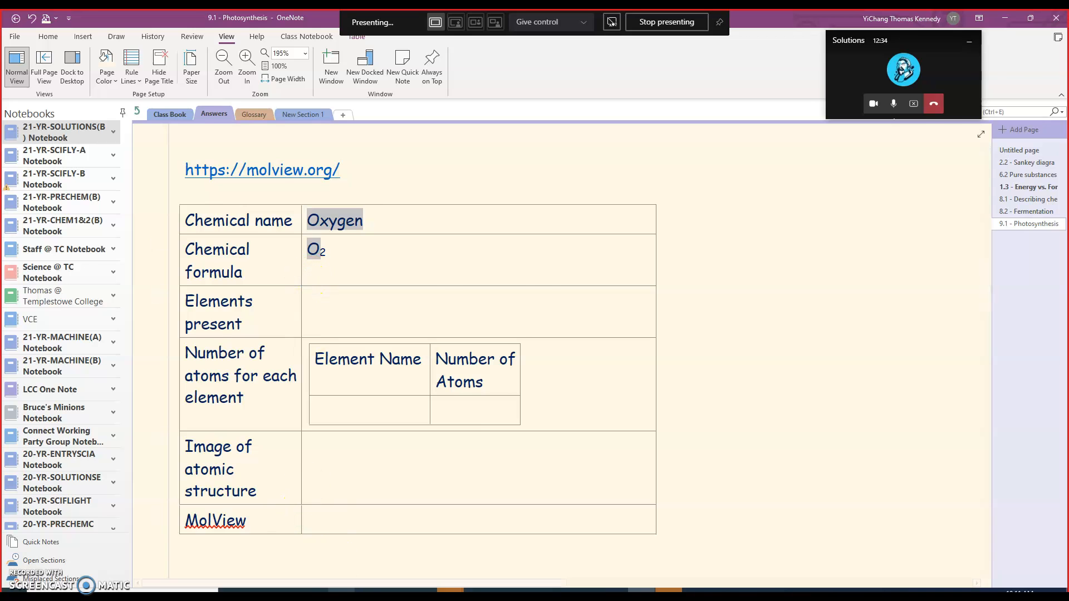
Step: Switch to Chrome, open the Ptable dynamic periodic table and copy its web address
{"action": "left_click", "coordinate": [340, 591]}
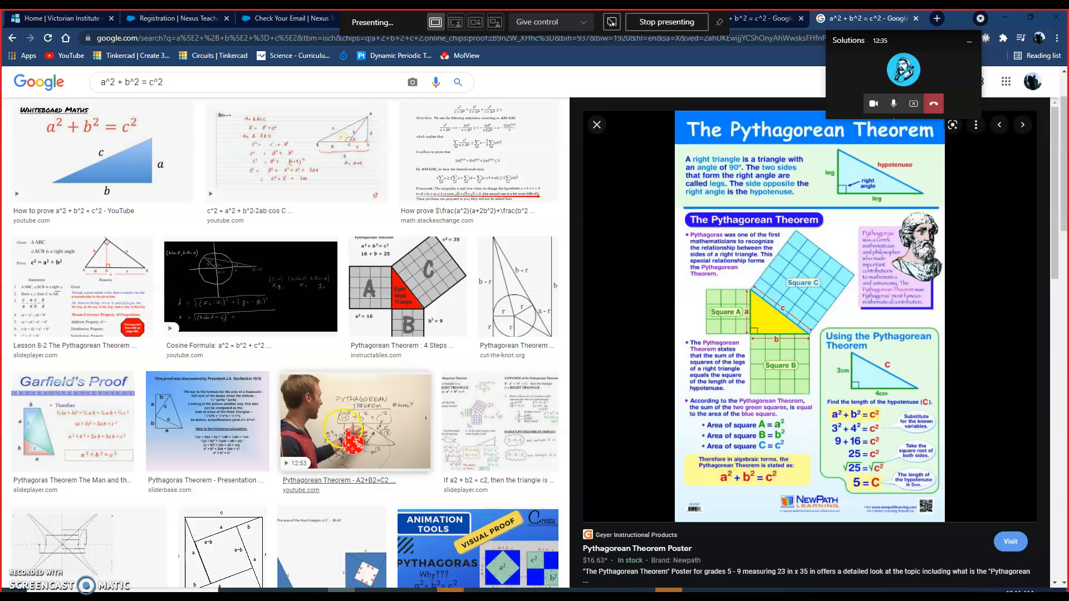
{"action": "left_click", "coordinate": [385, 56]}
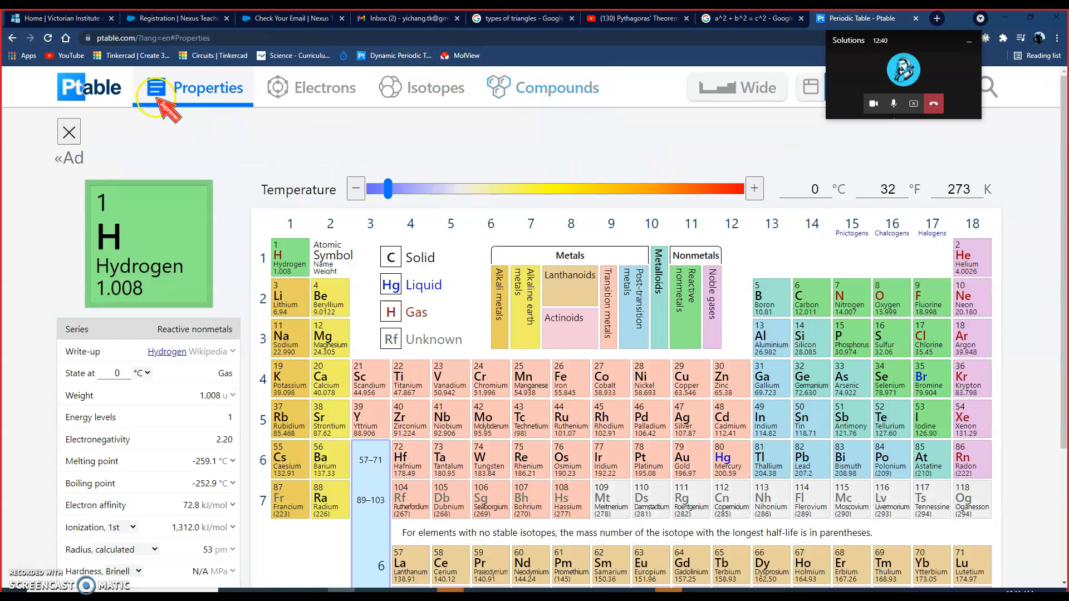
{"action": "left_click", "coordinate": [274, 39]}
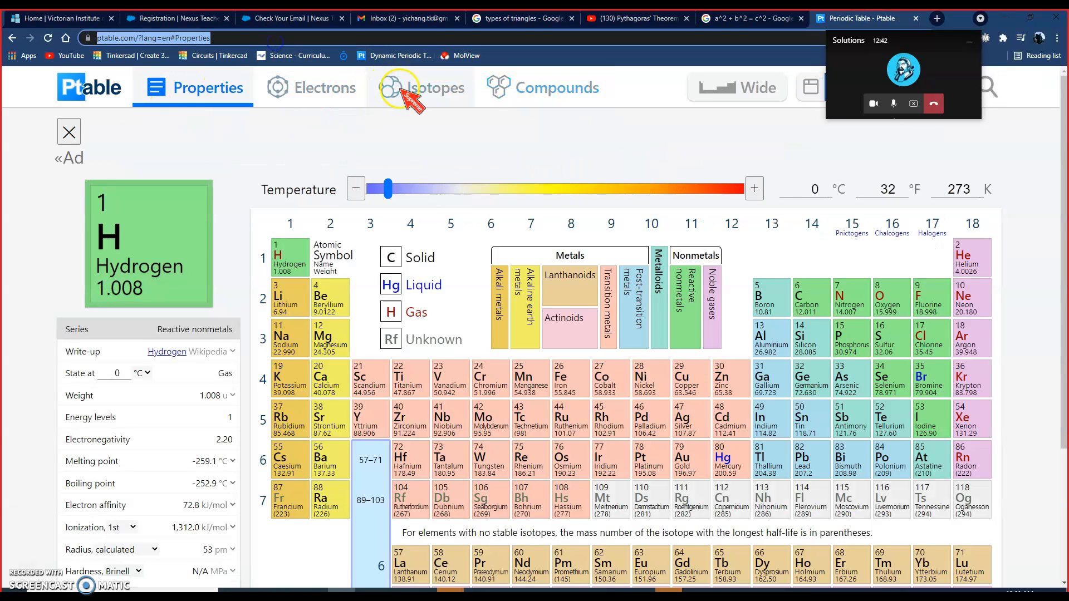
Step: Examine the helium, oxygen, hydrogen and carbon entries in the periodic table to see their full element names
{"action": "left_click", "coordinate": [972, 256]}
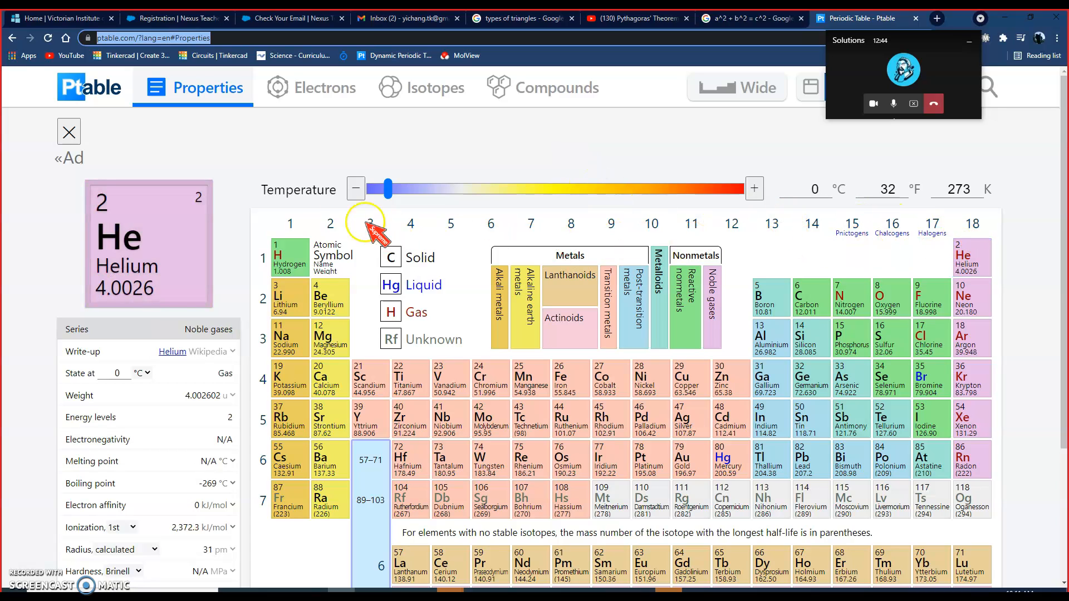
{"action": "left_click", "coordinate": [889, 304]}
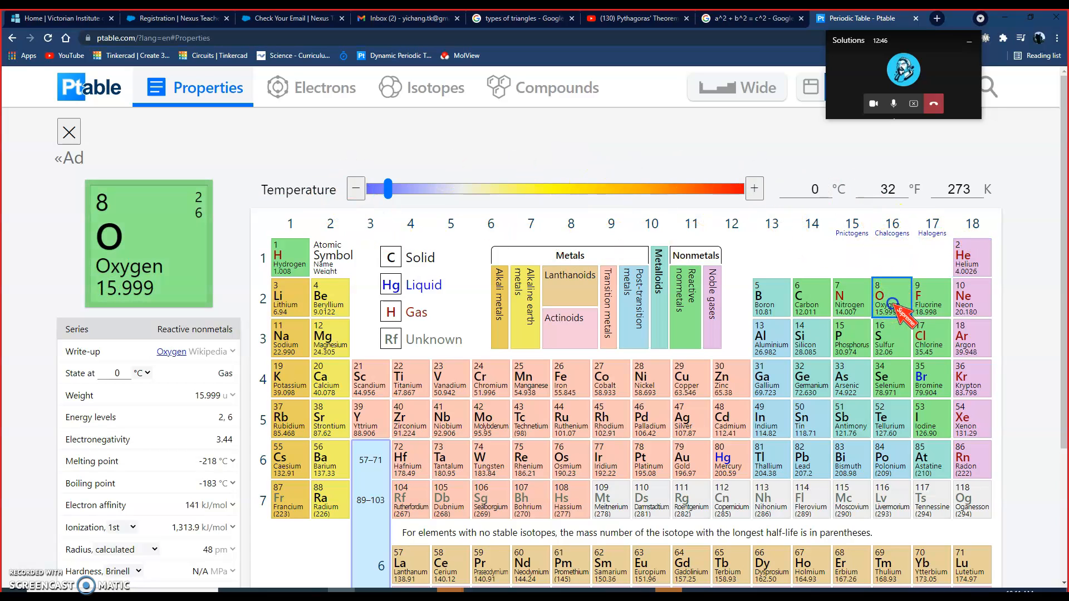
{"action": "left_click", "coordinate": [158, 270]}
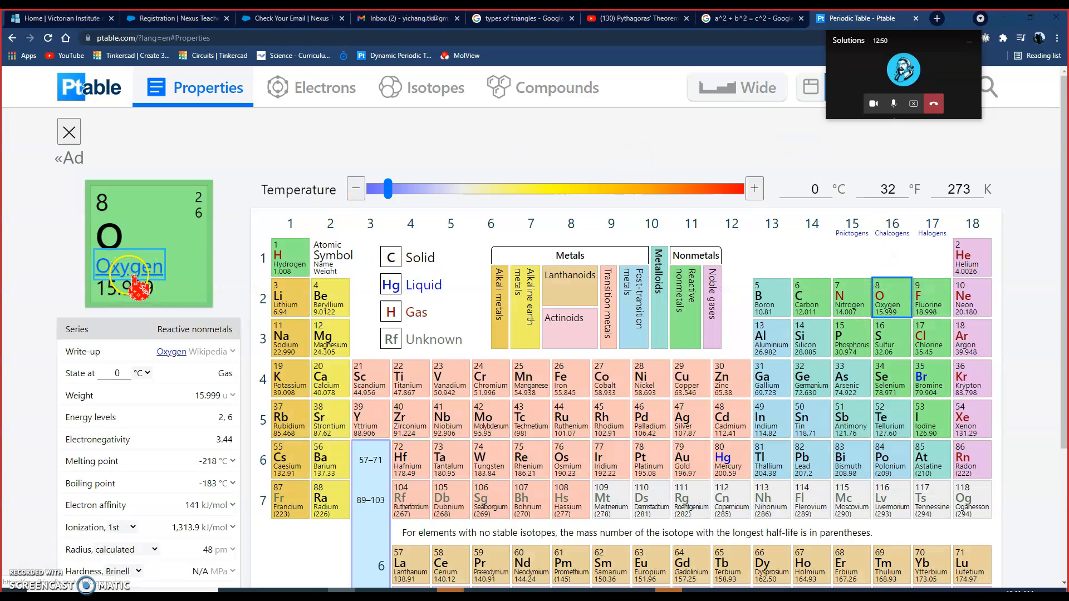
{"action": "left_click", "coordinate": [287, 254]}
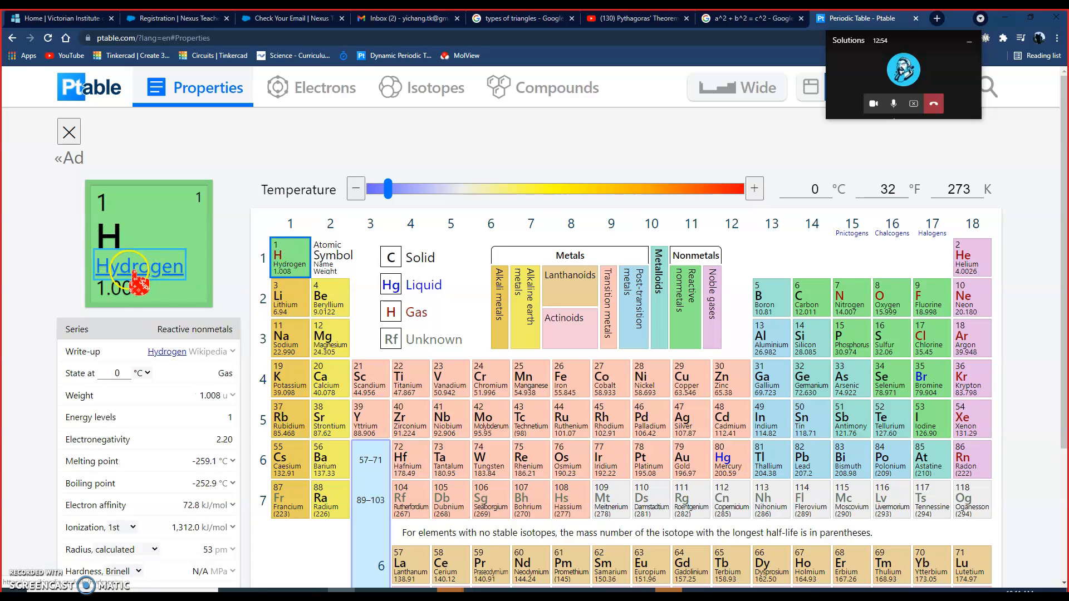
{"action": "left_click", "coordinate": [805, 301]}
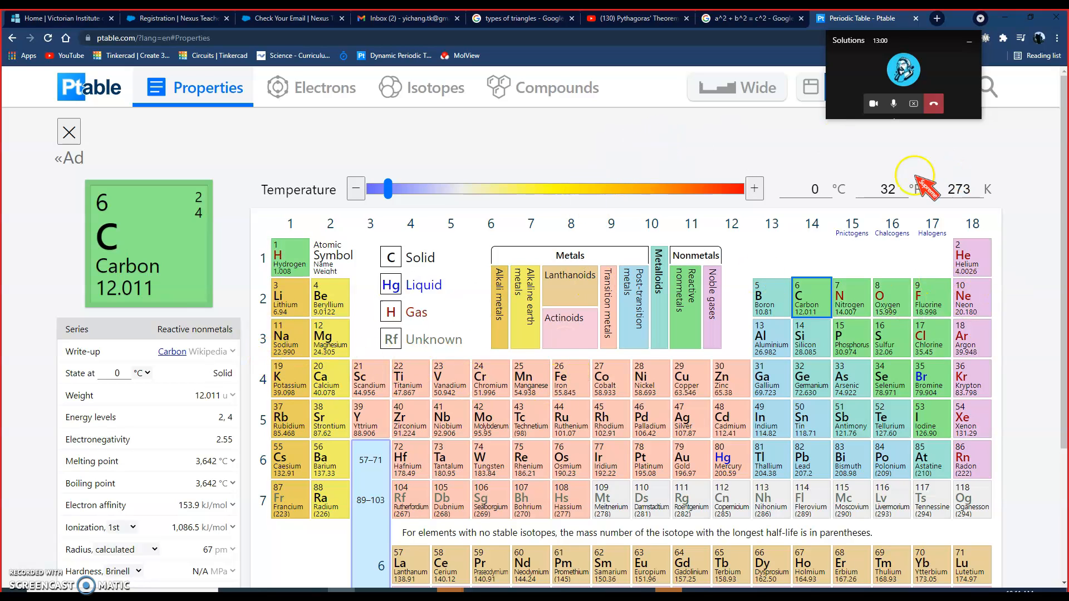
{"action": "key", "text": "alt+Tab"}
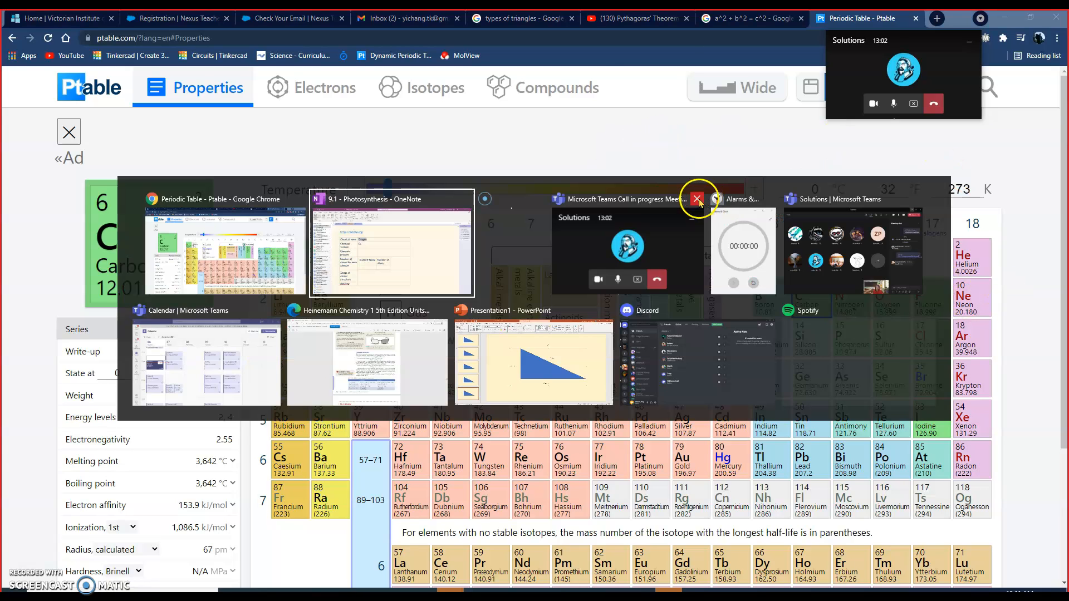
{"action": "left_click", "coordinate": [242, 193]}
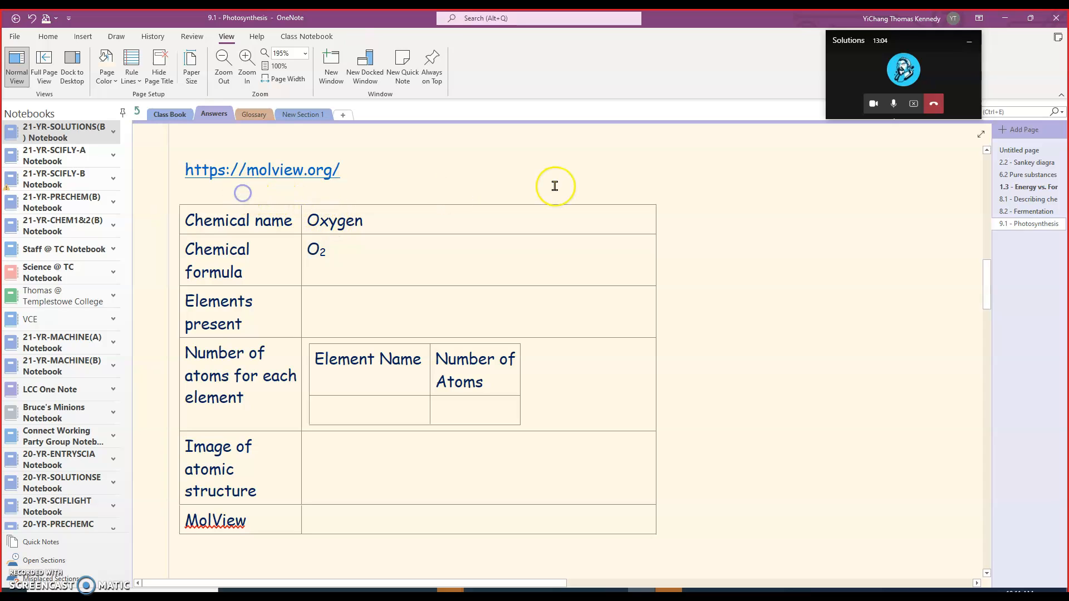
{"action": "key", "text": "Return"}
{"action": "key", "text": "Return"}
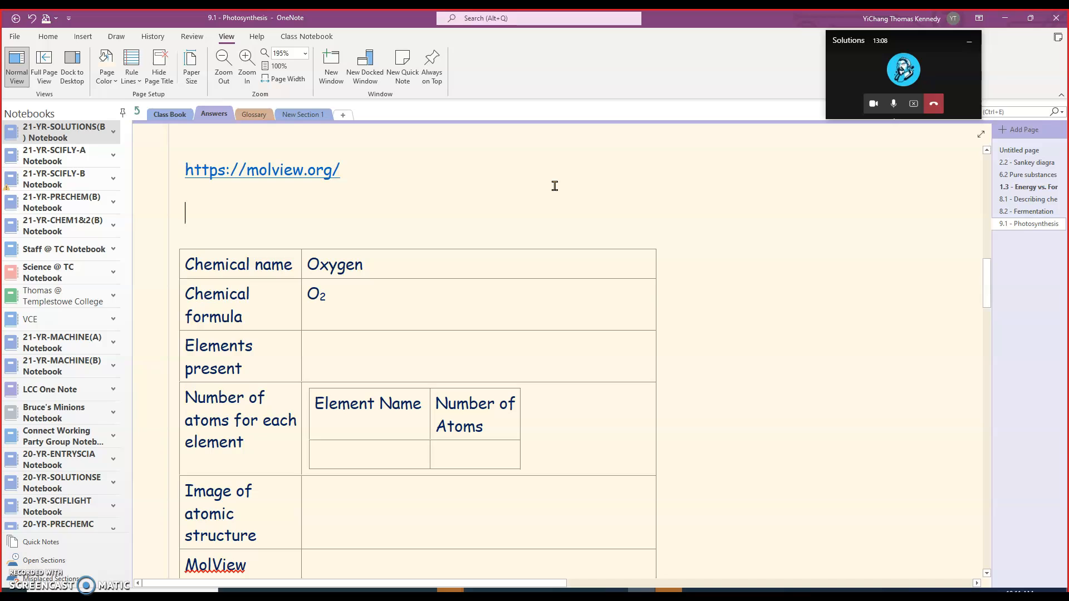
{"action": "type", "text": "https://ptable.com/?lang=en#Properties"}
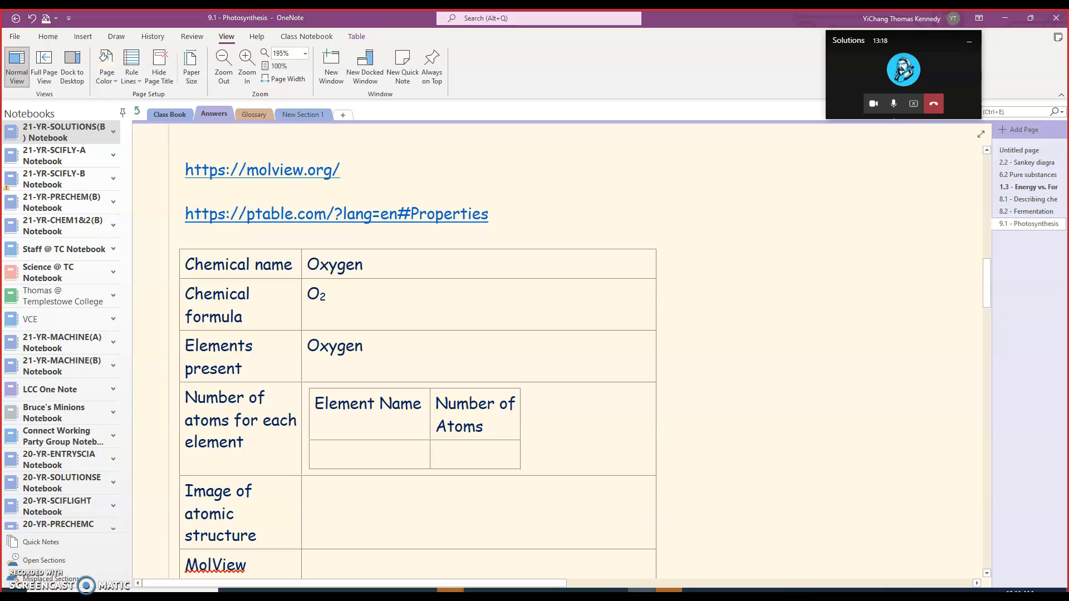
Step: Fill in the oxygen table's atom-count row with element name Oxygen and 2 atoms
{"action": "left_click", "coordinate": [355, 458]}
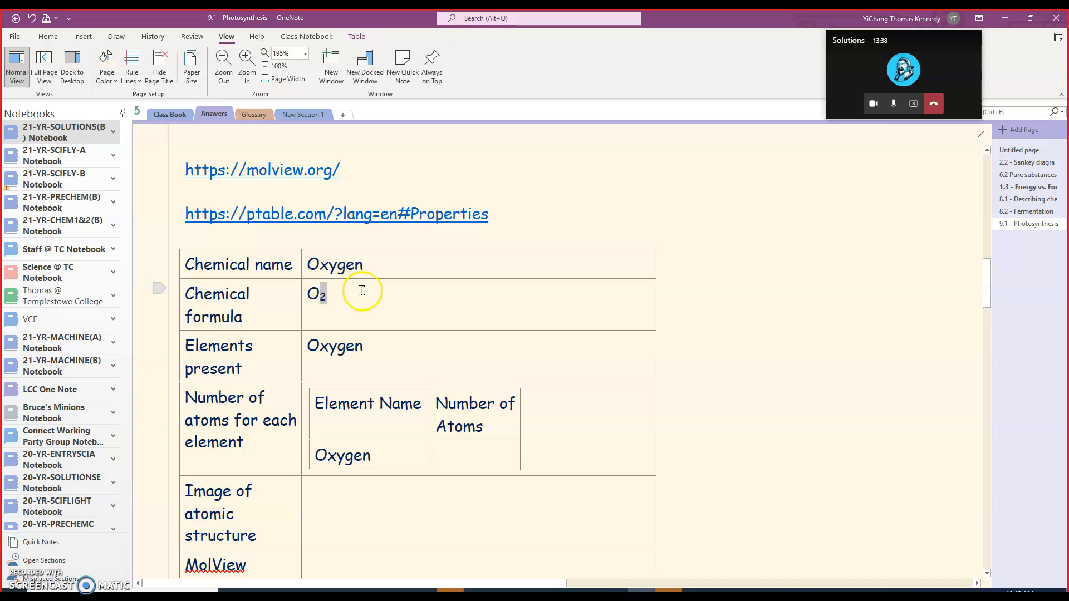
{"action": "left_click_drag", "start_coordinate": [325, 298], "coordinate": [299, 297]}
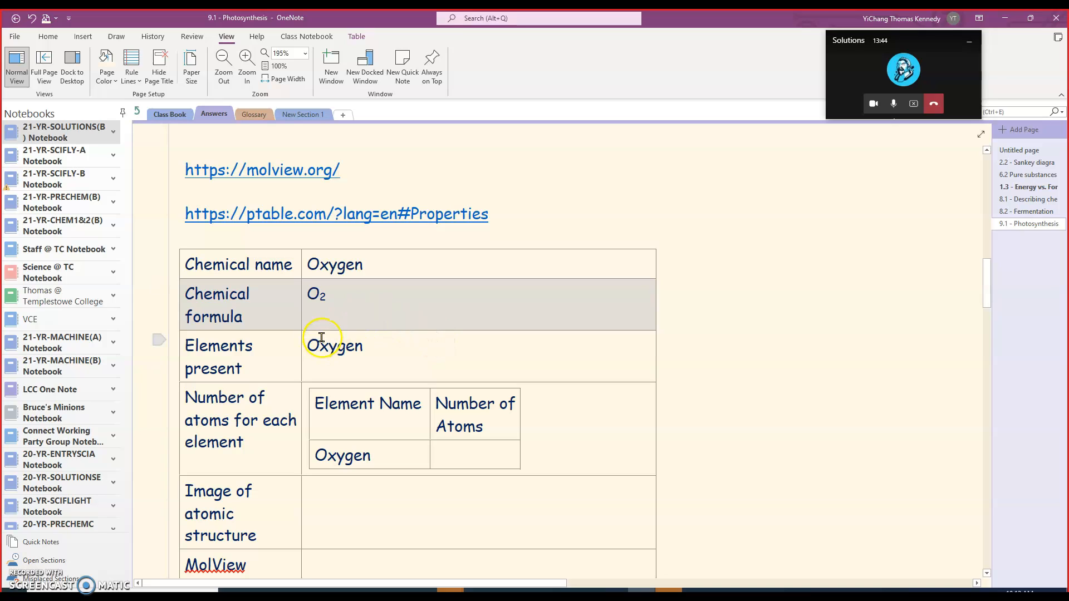
{"action": "left_click", "coordinate": [486, 448]}
{"action": "type", "text": "2"}
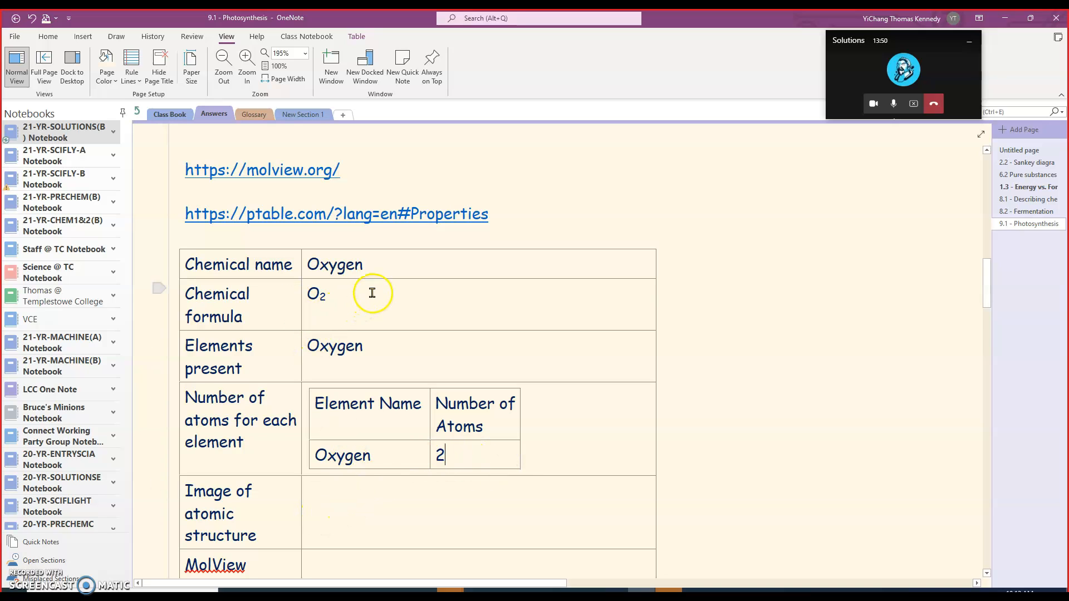
Step: Switch to Chrome, search Google for "oxygen molecule" in a new tab and open the bond formation image from the results
{"action": "left_click_drag", "start_coordinate": [365, 265], "coordinate": [307, 265]}
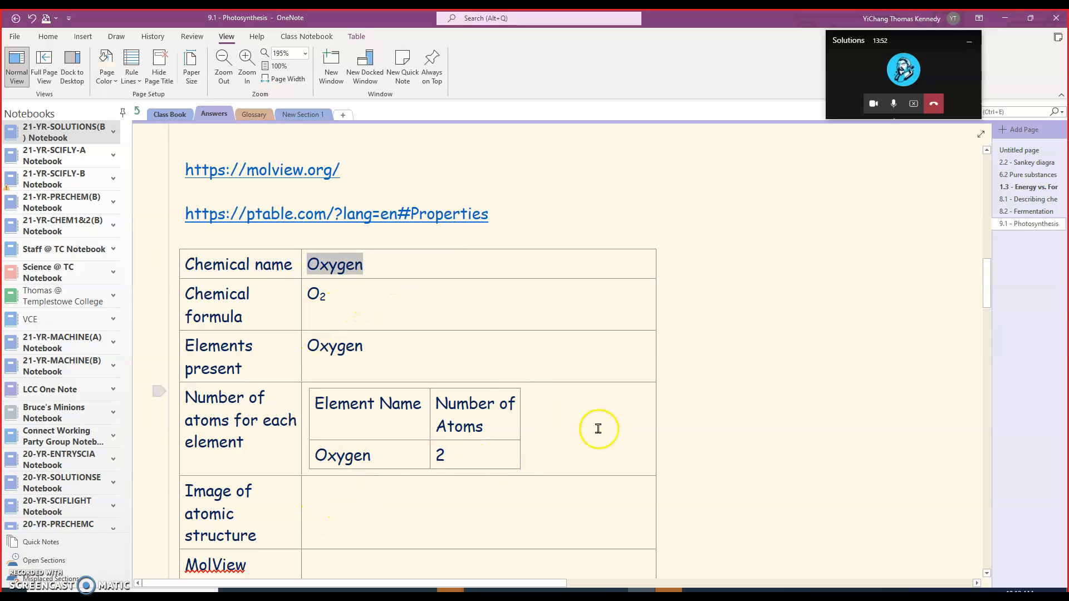
{"action": "left_click", "coordinate": [515, 520]}
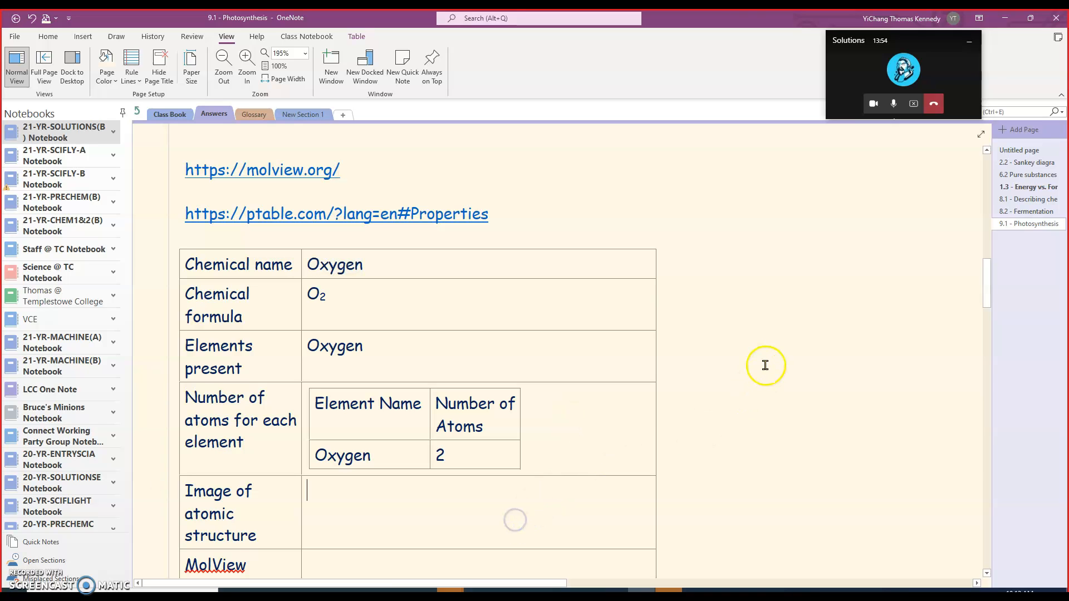
{"action": "key", "text": "alt+Tab"}
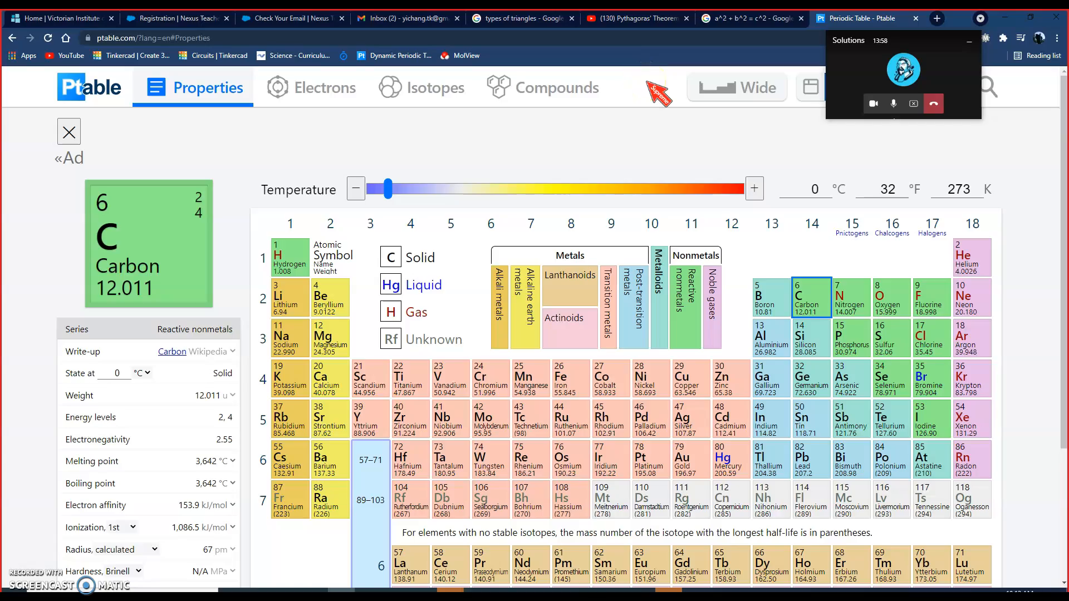
{"action": "key", "text": "ctrl+t"}
{"action": "type", "text": "oxygen molecule"}
{"action": "key", "text": "Return"}
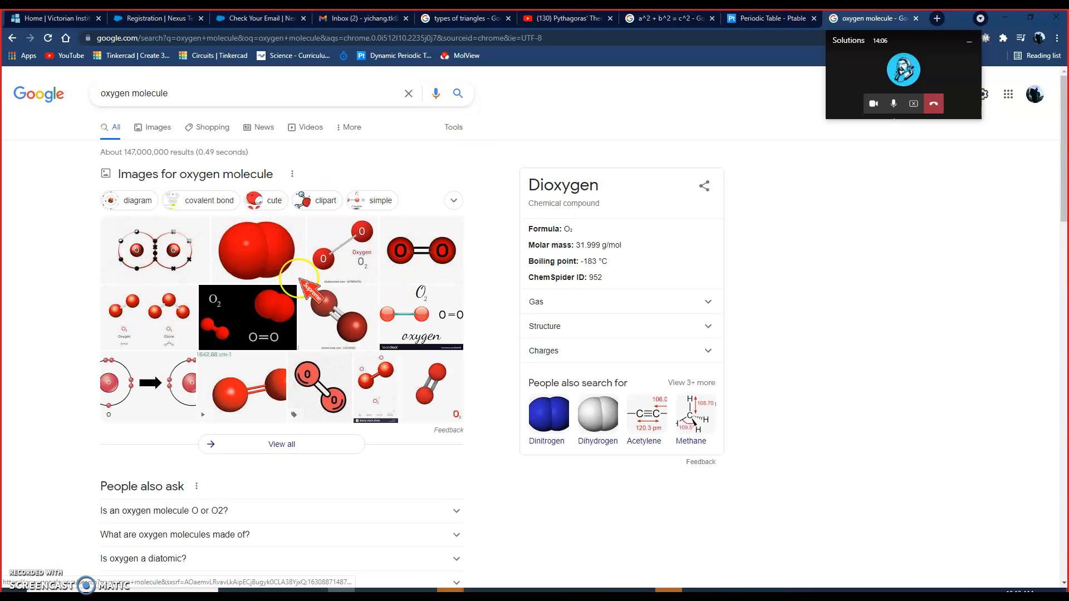
{"action": "left_click", "coordinate": [164, 257]}
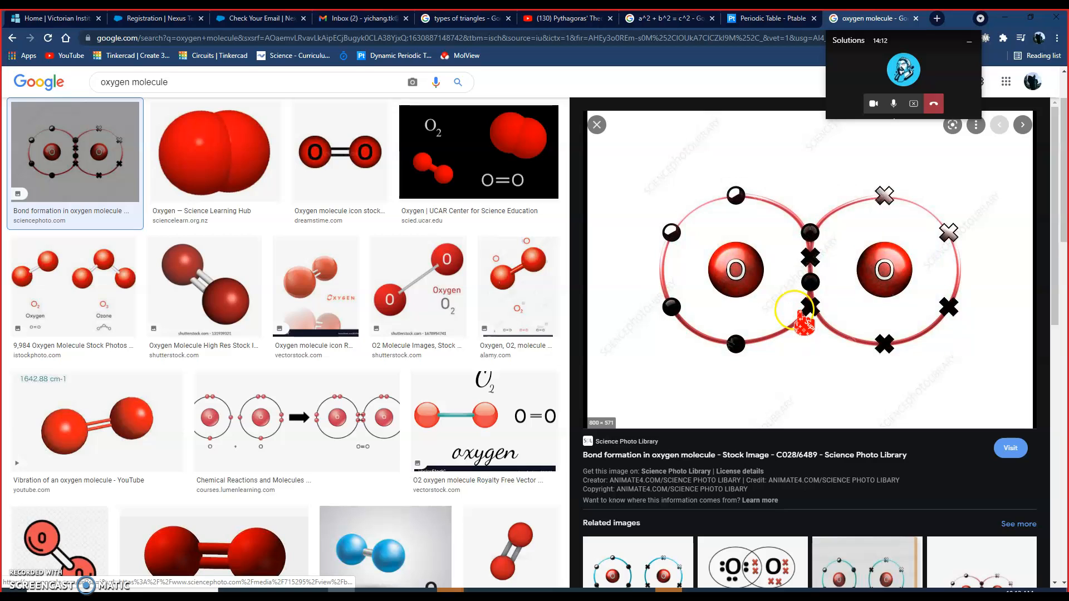
Step: Try copying the bond formation picture into the oxygen table's image of atomic structure cell in OneNote
{"action": "right_click", "coordinate": [776, 318]}
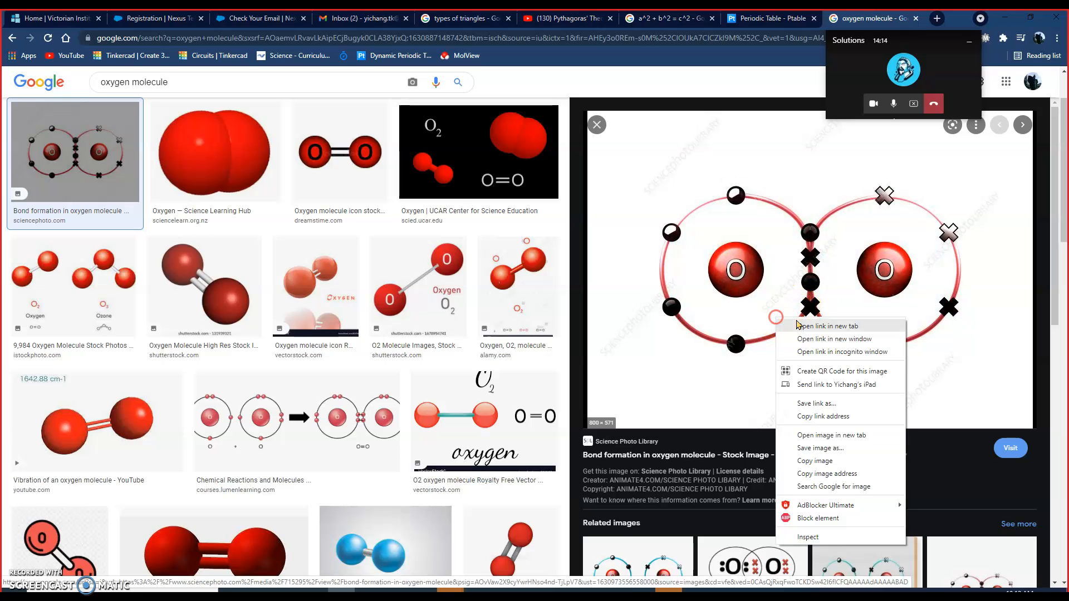
{"action": "left_click", "coordinate": [867, 461]}
{"action": "key", "text": "alt+Tab"}
{"action": "left_click", "coordinate": [377, 513]}
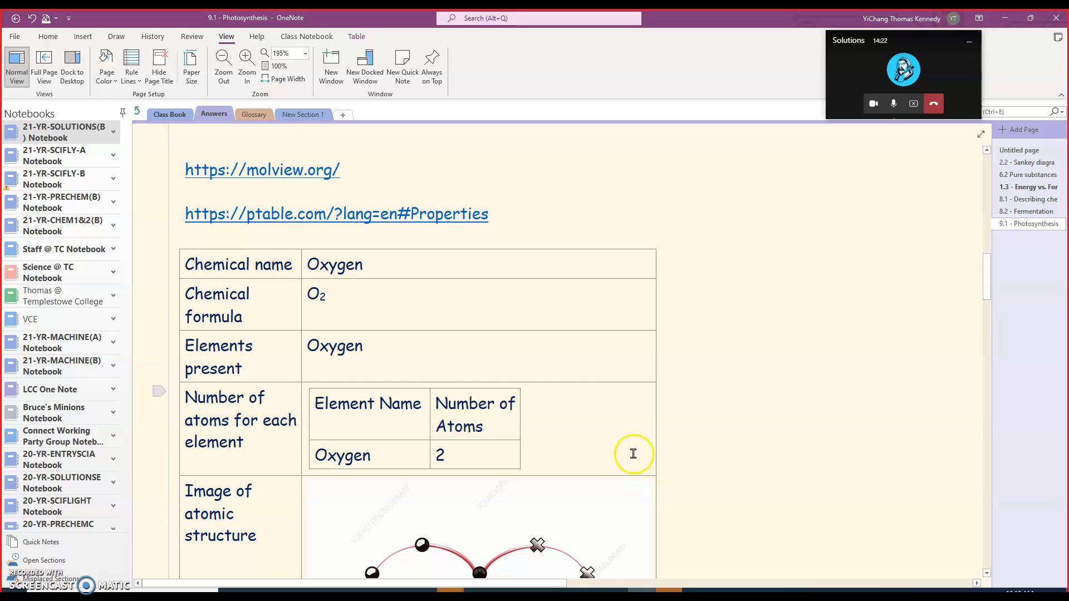
{"action": "scroll", "coordinate": [632, 453], "scroll_direction": "down", "scroll_amount": 5}
{"action": "scroll", "coordinate": [568, 342], "scroll_direction": "up", "scroll_amount": 5}
Step: Switch to Chrome and open the red double-bonded "Oxygen Molecule Png" image from pngkey.com in the image results
{"action": "key", "text": "alt+Tab"}
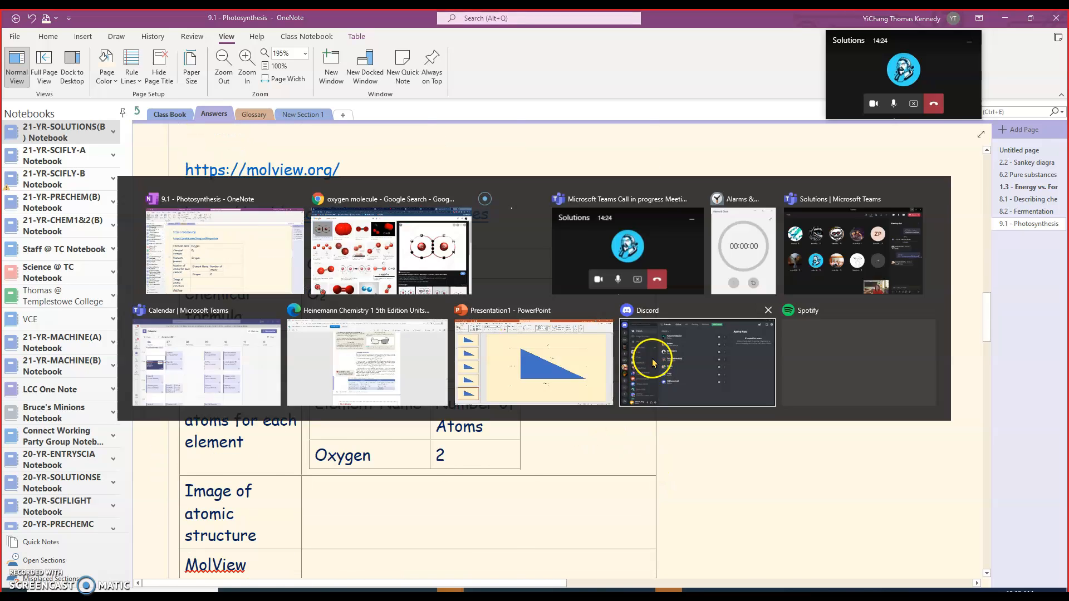
{"action": "scroll", "coordinate": [664, 378], "scroll_direction": "down", "scroll_amount": 2}
{"action": "scroll", "coordinate": [272, 439], "scroll_direction": "down", "scroll_amount": 4}
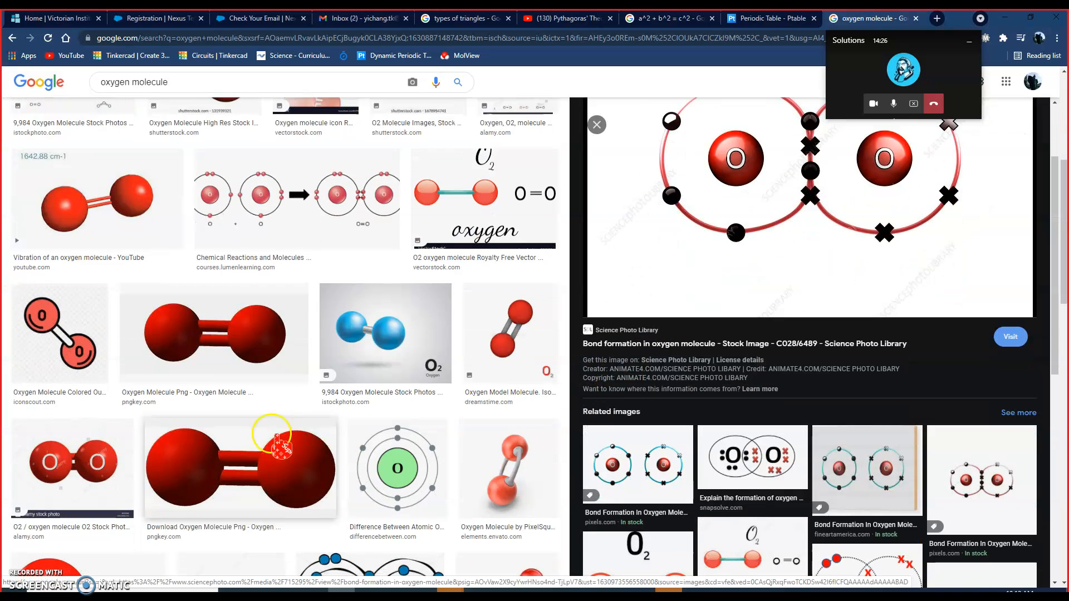
{"action": "left_click", "coordinate": [229, 349]}
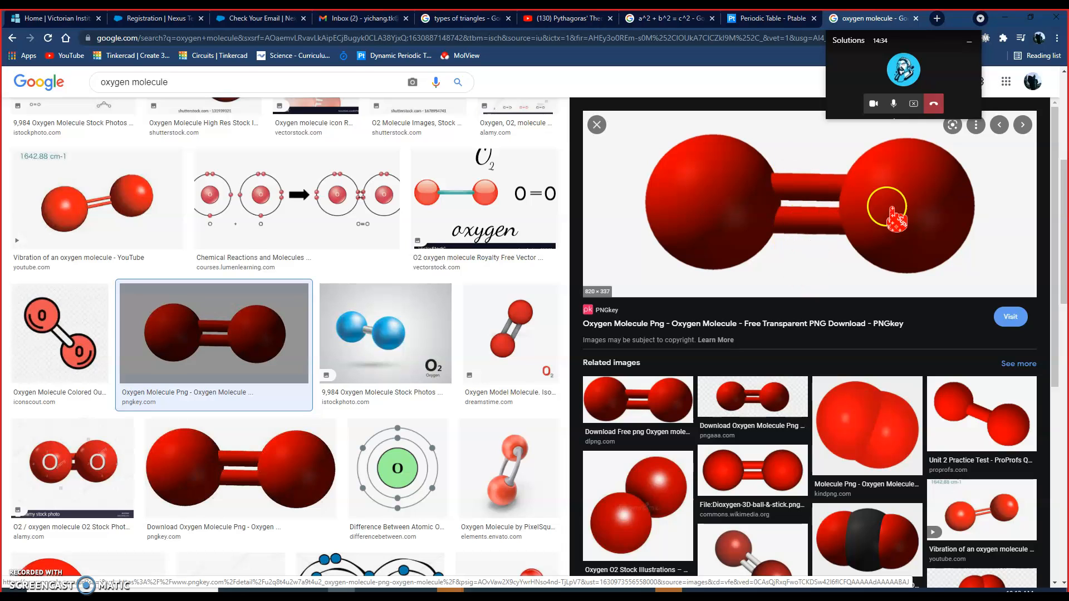
Step: Copy the red oxygen molecule picture and paste it into the oxygen table's image of atomic structure cell in OneNote
{"action": "right_click", "coordinate": [865, 239]}
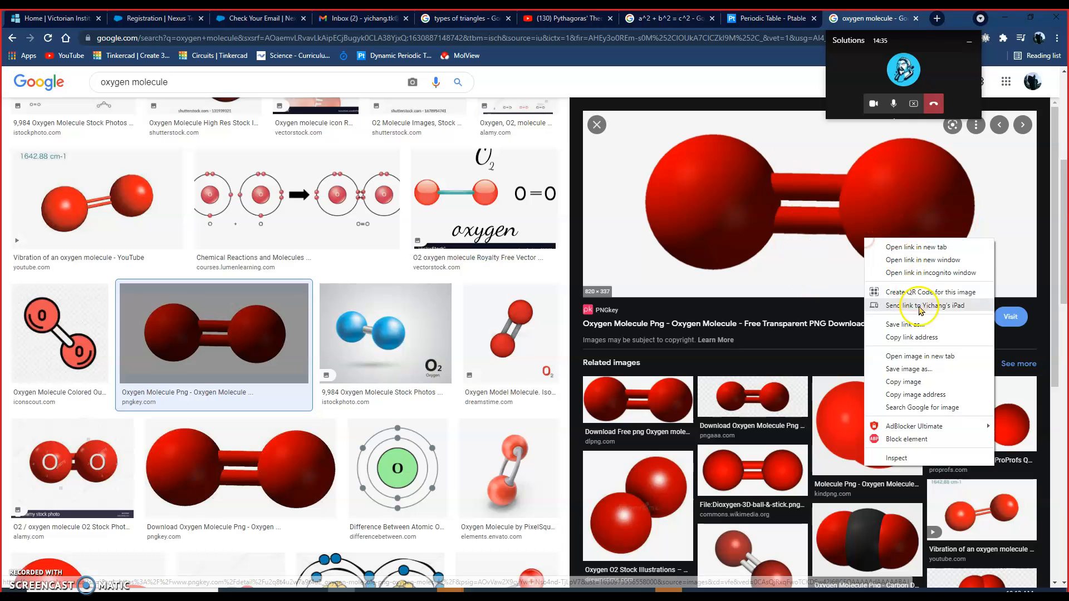
{"action": "left_click", "coordinate": [924, 385]}
{"action": "key", "text": "alt+Tab"}
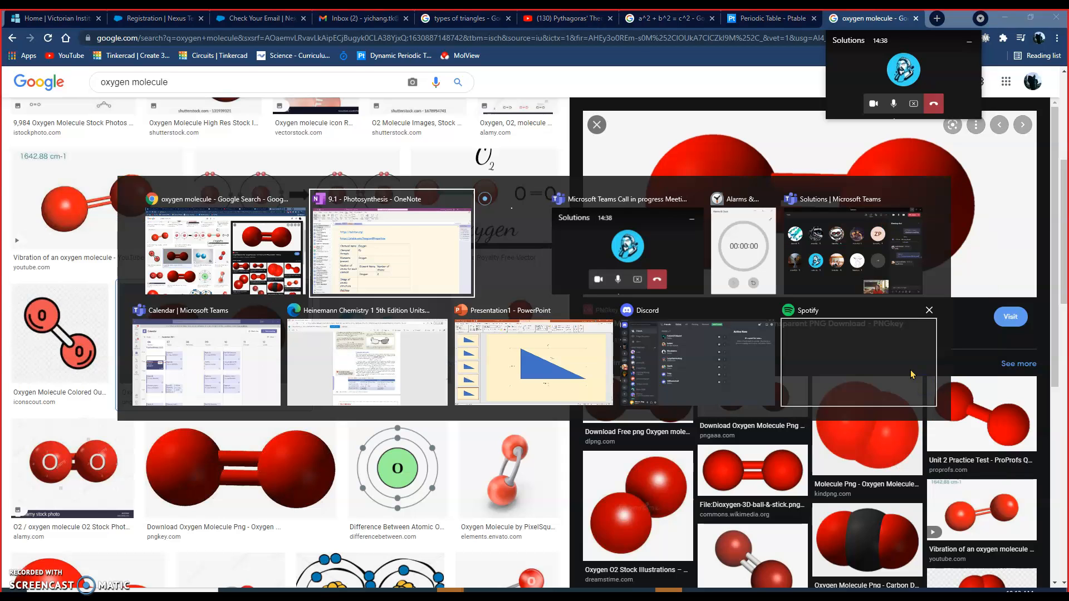
{"action": "left_click", "coordinate": [385, 488]}
{"action": "key", "text": "ctrl+v"}
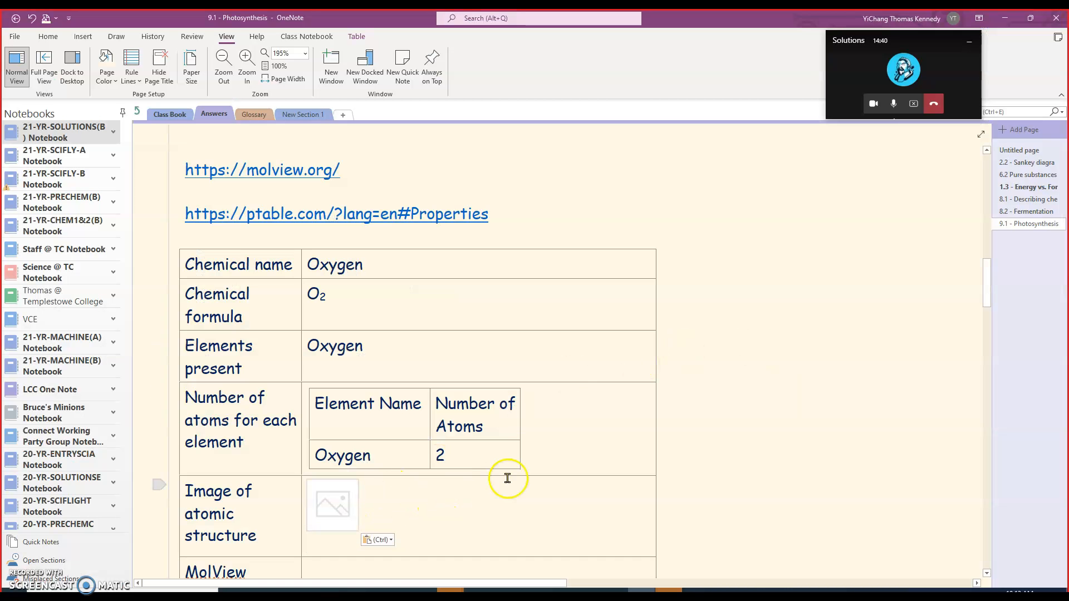
{"action": "scroll", "coordinate": [554, 432], "scroll_direction": "down", "scroll_amount": 3}
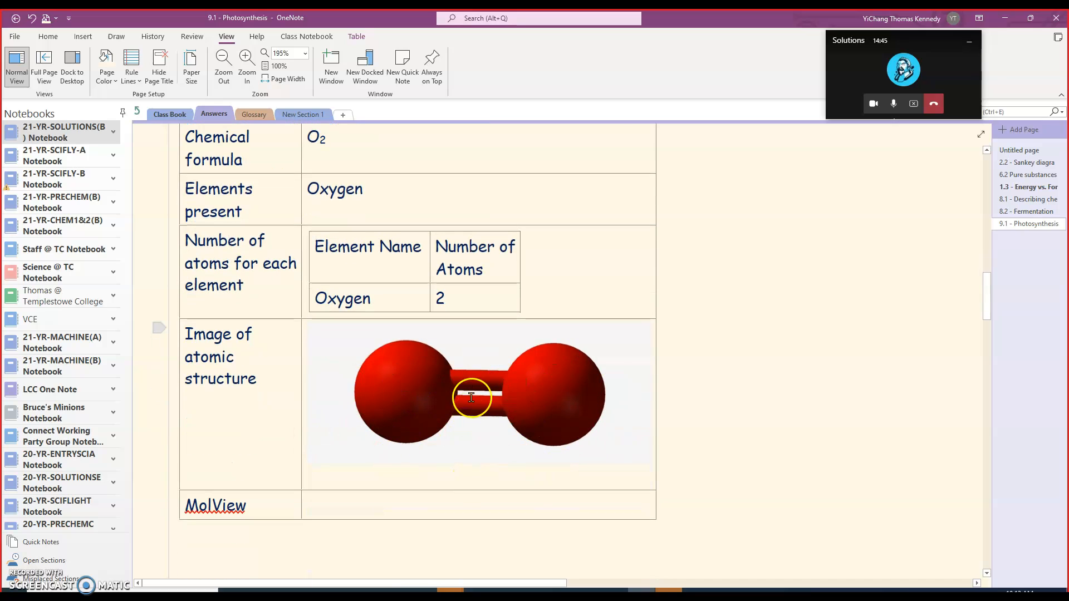
Step: Open the molview.org link above the oxygen table in the browser and dismiss MolView's welcome banner
{"action": "left_click", "coordinate": [374, 507]}
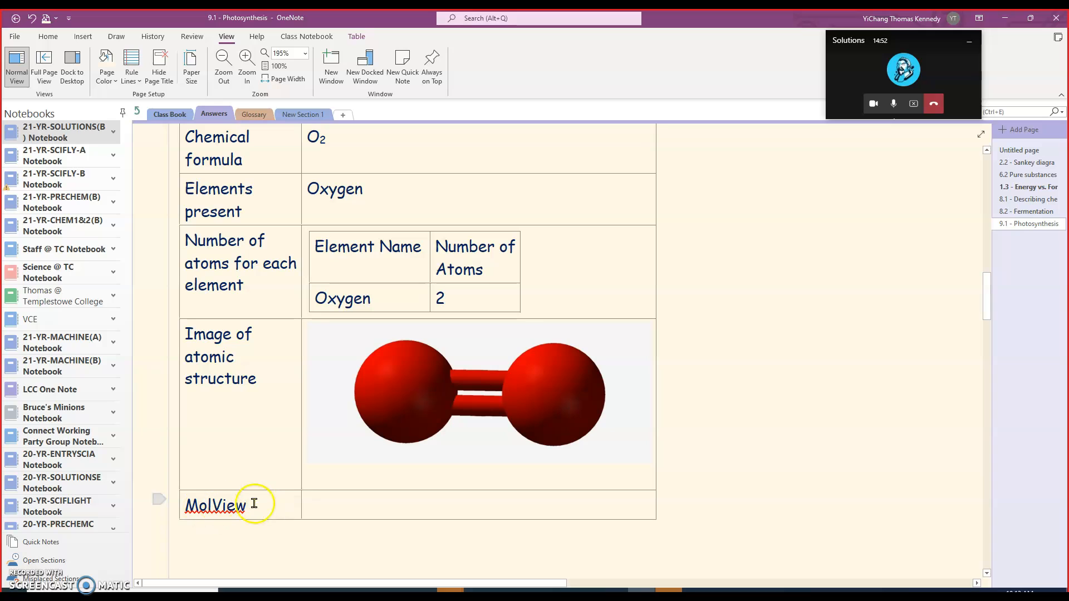
{"action": "left_click_drag", "start_coordinate": [276, 505], "coordinate": [174, 497]}
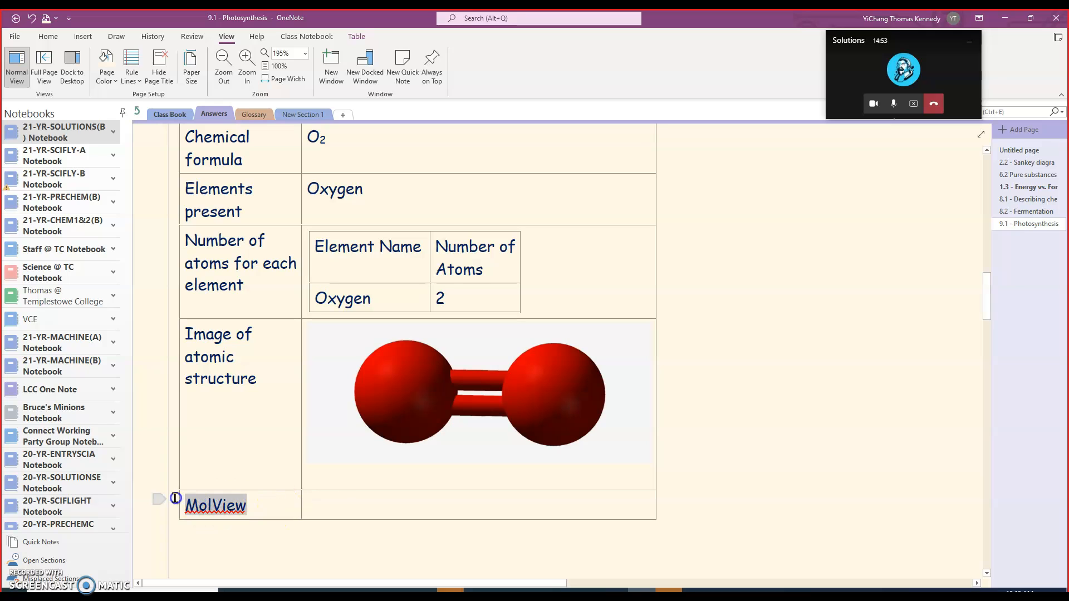
{"action": "left_click", "coordinate": [373, 514]}
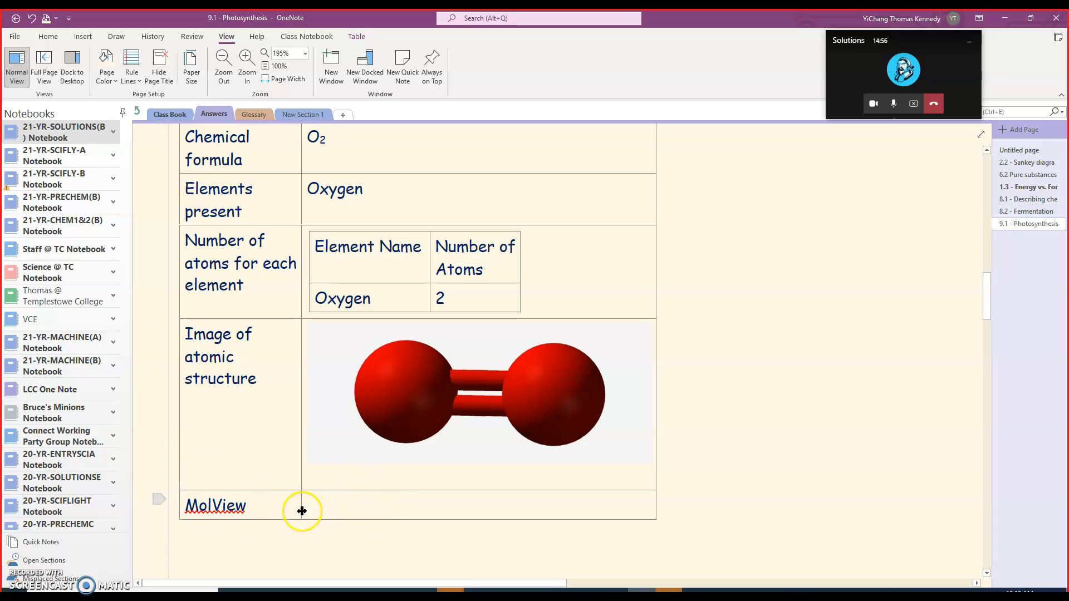
{"action": "scroll", "coordinate": [274, 481], "scroll_direction": "up", "scroll_amount": 5}
{"action": "scroll", "coordinate": [274, 480], "scroll_direction": "up", "scroll_amount": 2}
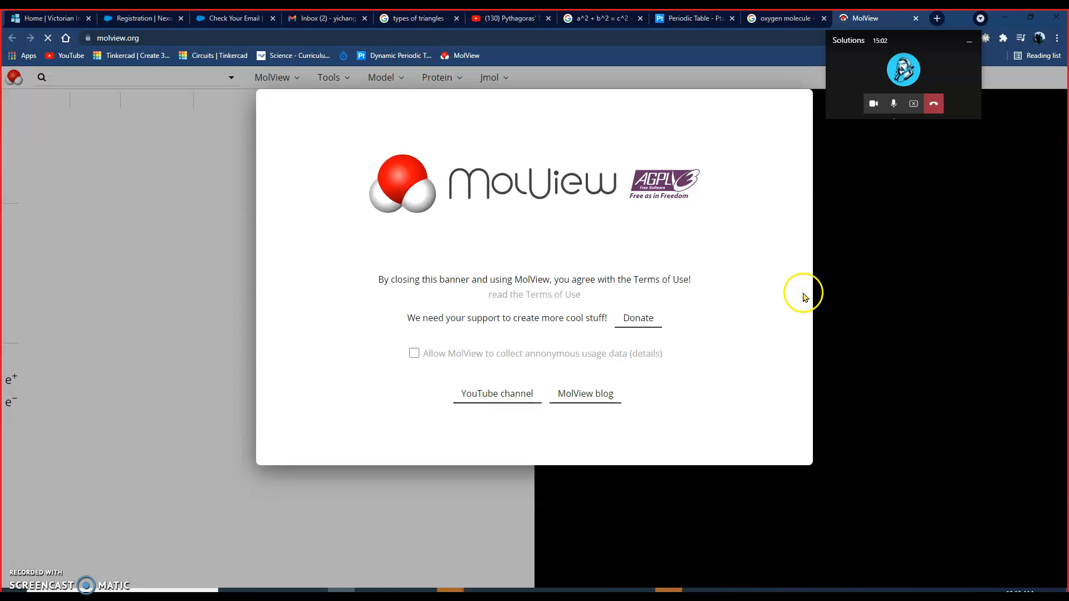
{"action": "left_click", "coordinate": [459, 513]}
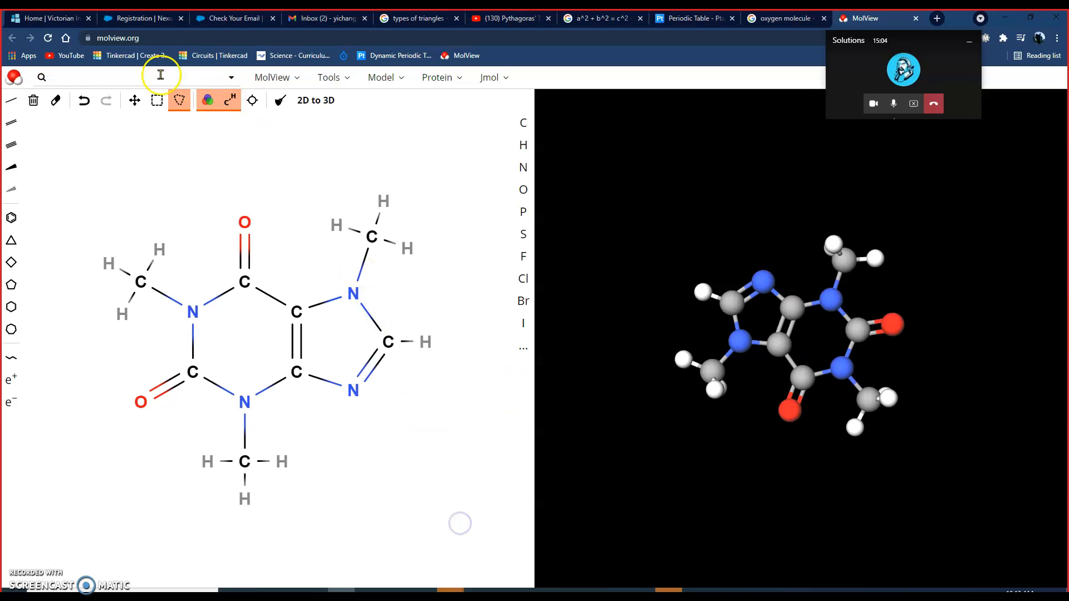
Step: Clear the default molecule, draw a chain of three carbon atoms and convert it to a 3D model
{"action": "left_click", "coordinate": [34, 100]}
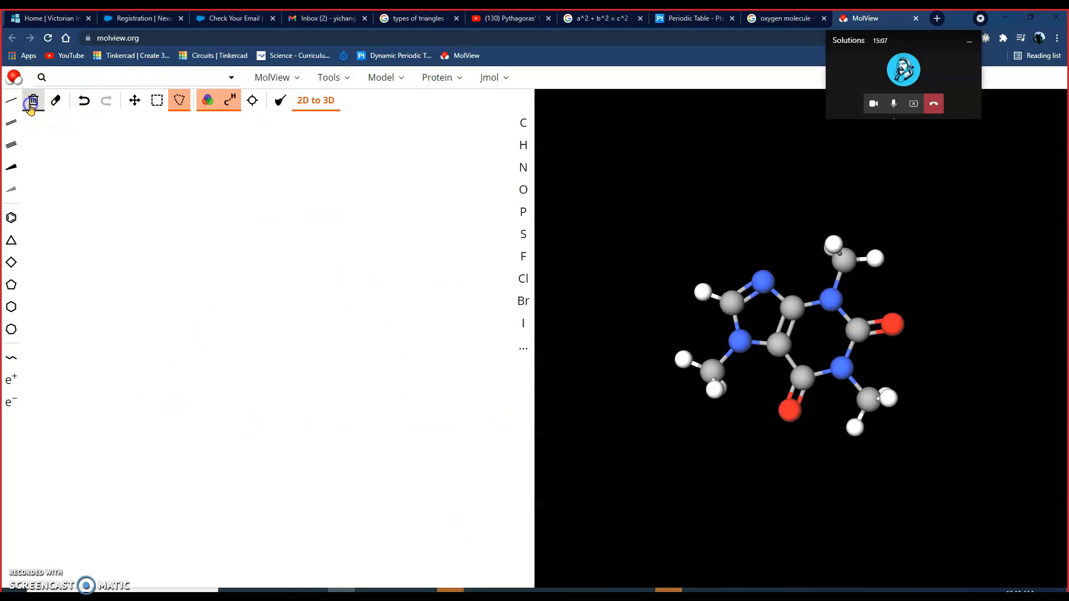
{"action": "left_click", "coordinate": [523, 122]}
{"action": "left_click_drag", "start_coordinate": [133, 334], "coordinate": [151, 307]}
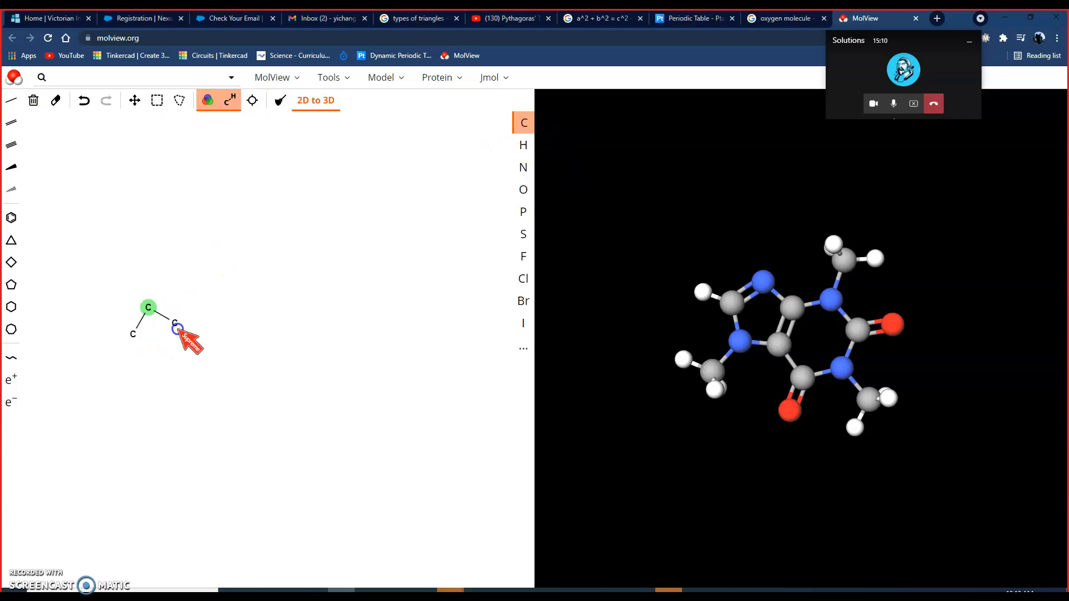
{"action": "left_click", "coordinate": [313, 100]}
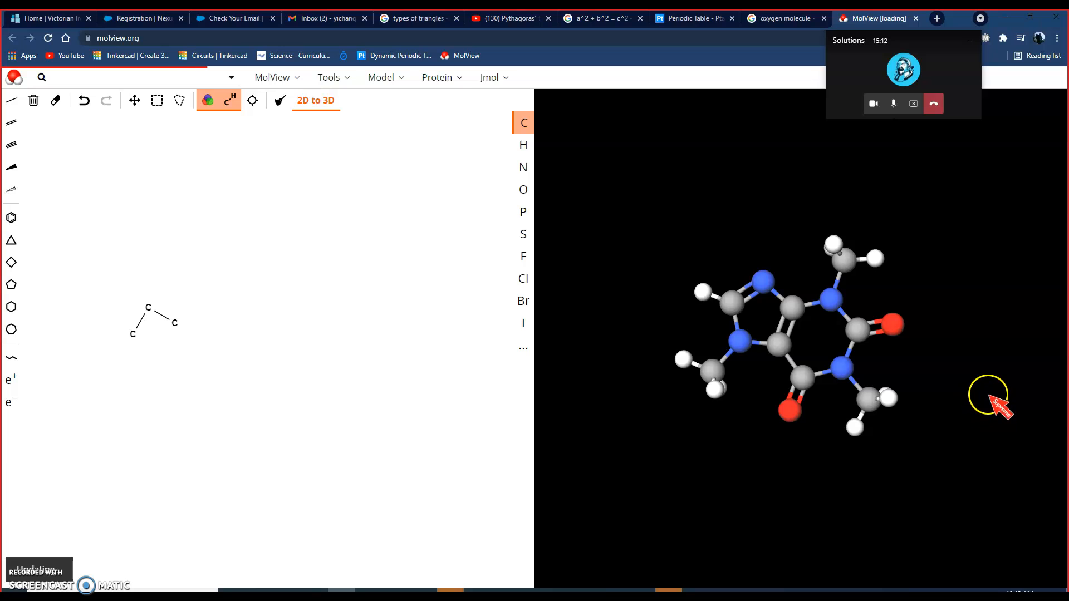
{"action": "left_click_drag", "start_coordinate": [967, 430], "coordinate": [1012, 394]}
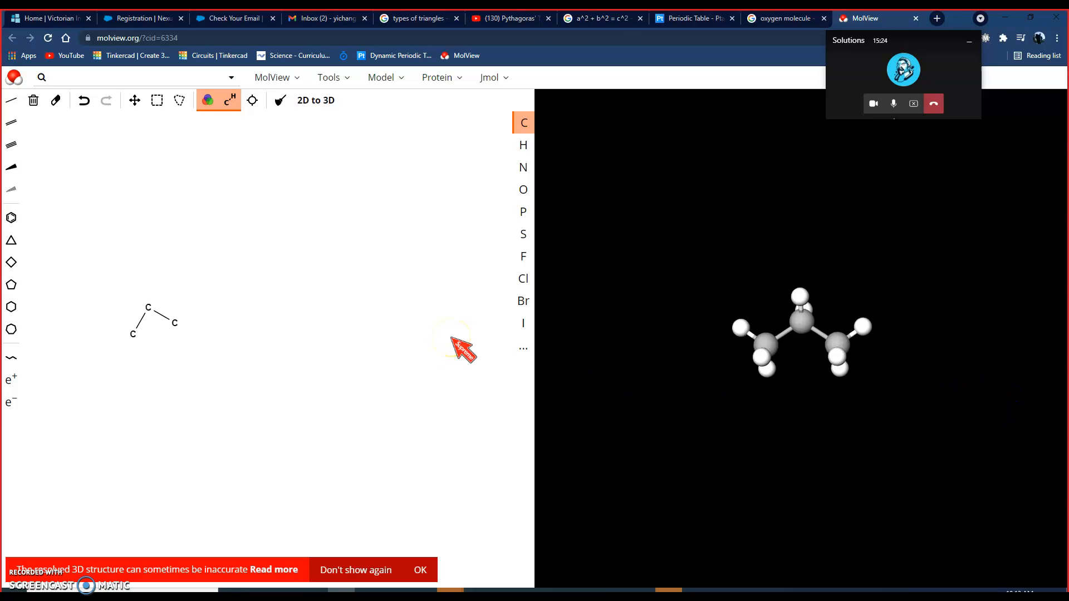
Step: Clear the carbon chain from the canvas and scatter nine unconnected oxygen atoms across it
{"action": "left_click", "coordinate": [25, 105]}
{"action": "left_click", "coordinate": [525, 192]}
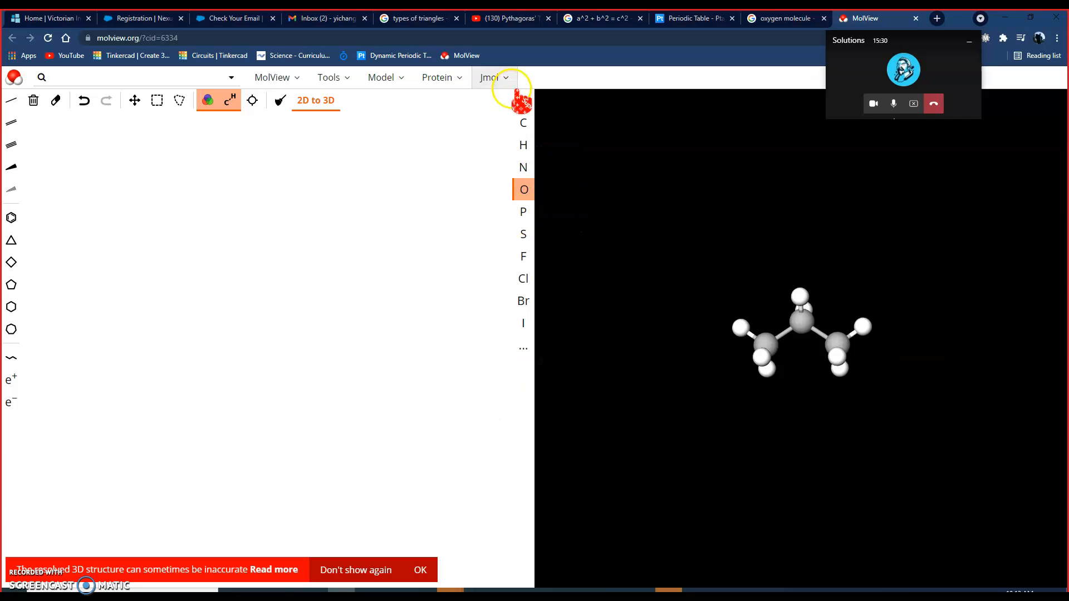
{"action": "left_click", "coordinate": [11, 240]}
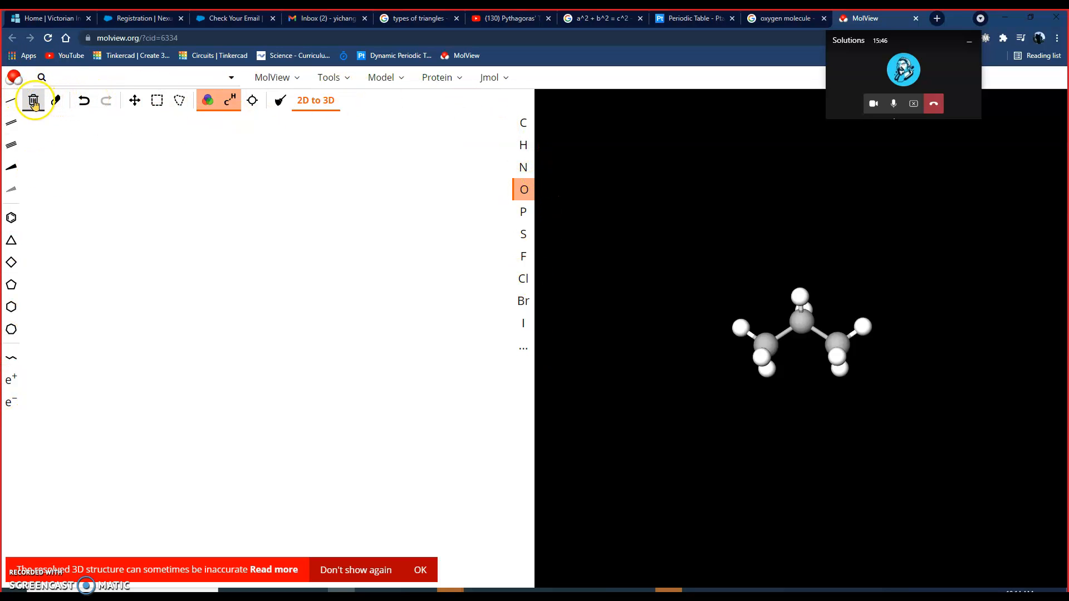
{"action": "left_click", "coordinate": [215, 254]}
{"action": "left_click", "coordinate": [318, 283]}
{"action": "left_click", "coordinate": [216, 370]}
{"action": "left_click", "coordinate": [165, 331]}
{"action": "left_click", "coordinate": [285, 128]}
{"action": "left_click", "coordinate": [380, 271]}
{"action": "left_click", "coordinate": [322, 374]}
{"action": "left_click", "coordinate": [151, 289]}
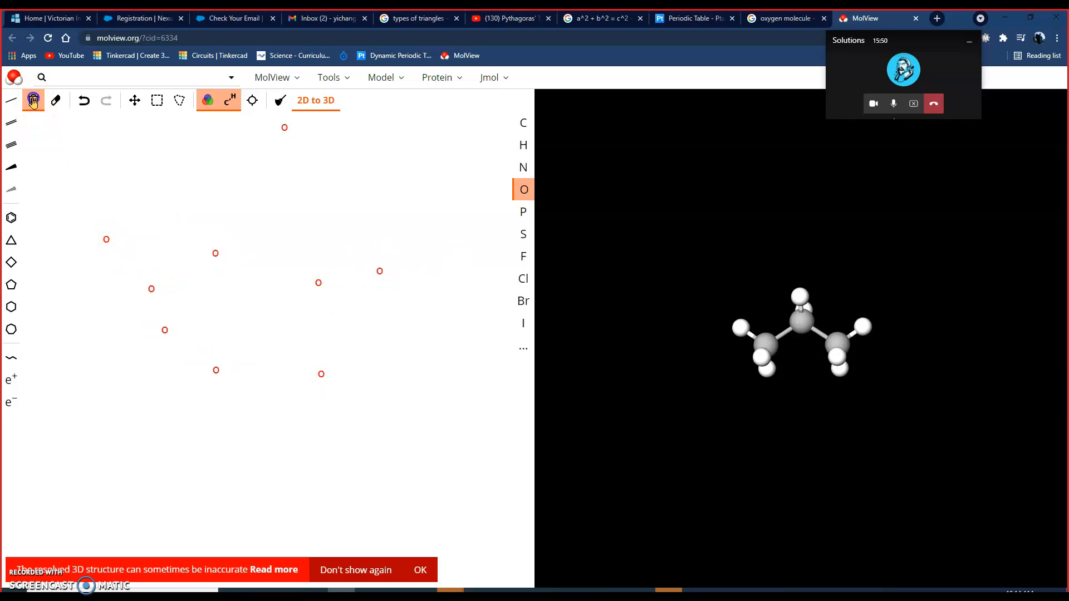
Step: Clear the canvas in one go and place five separate oxygen atoms on it
{"action": "left_click", "coordinate": [309, 282]}
{"action": "left_click", "coordinate": [146, 266]}
{"action": "left_click", "coordinate": [192, 323]}
{"action": "left_click", "coordinate": [334, 348]}
{"action": "left_click", "coordinate": [305, 411]}
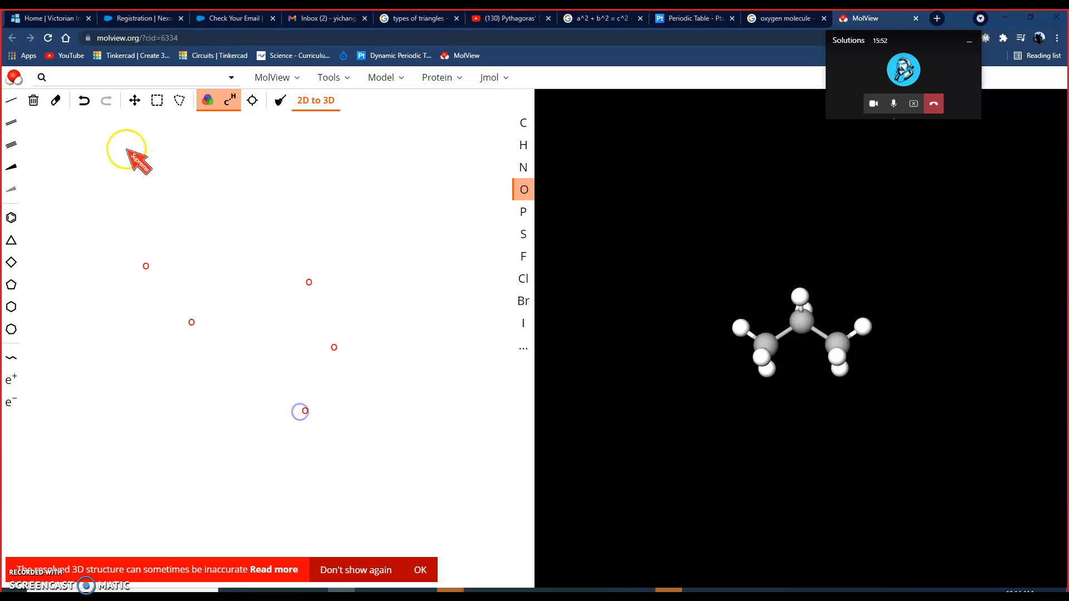
Step: Erase the five oxygen atoms one at a time
{"action": "left_click", "coordinate": [146, 266]}
{"action": "left_click", "coordinate": [192, 322]}
{"action": "left_click", "coordinate": [309, 282]}
{"action": "left_click", "coordinate": [334, 347]}
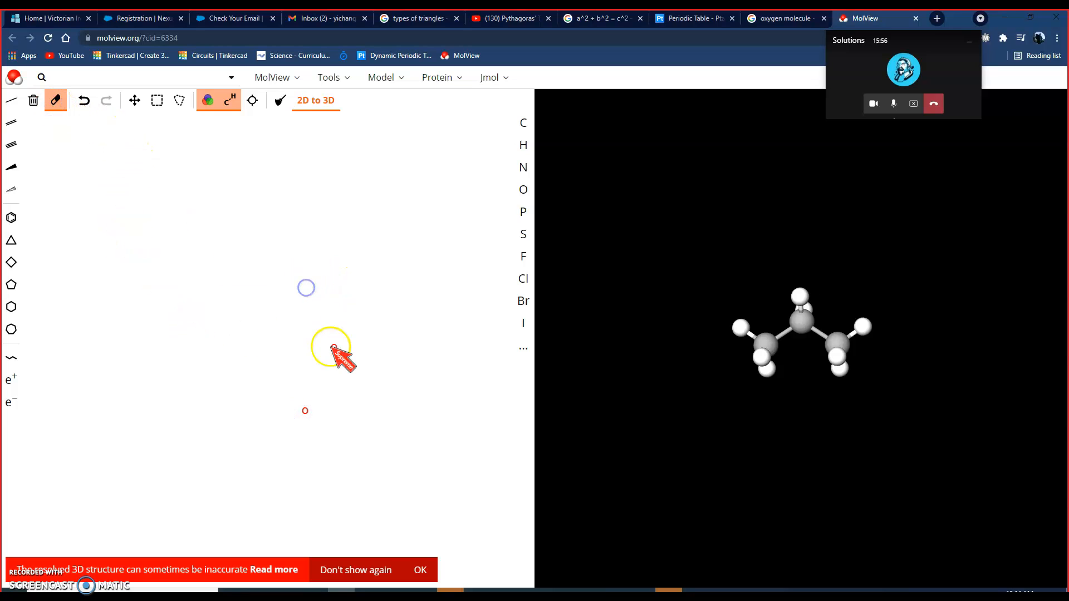
{"action": "left_click", "coordinate": [307, 413]}
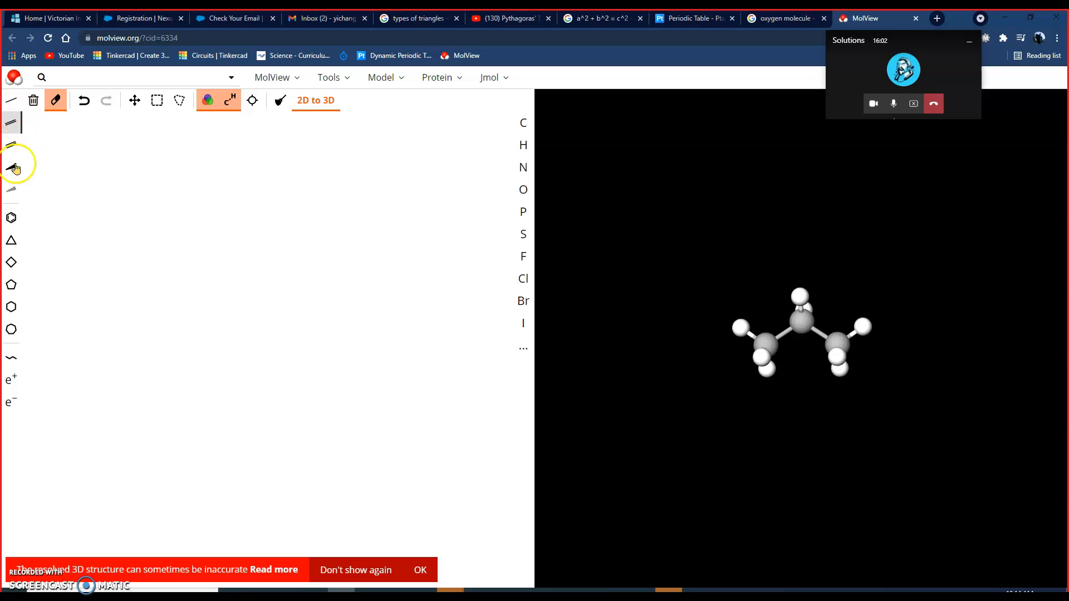
Step: Draw two carbon atoms joined by a single bond, convert the drawing to 3D and inspect the model up close
{"action": "left_click", "coordinate": [524, 122]}
{"action": "left_click", "coordinate": [137, 244]}
{"action": "scroll", "coordinate": [128, 276], "scroll_direction": "up", "scroll_amount": 10}
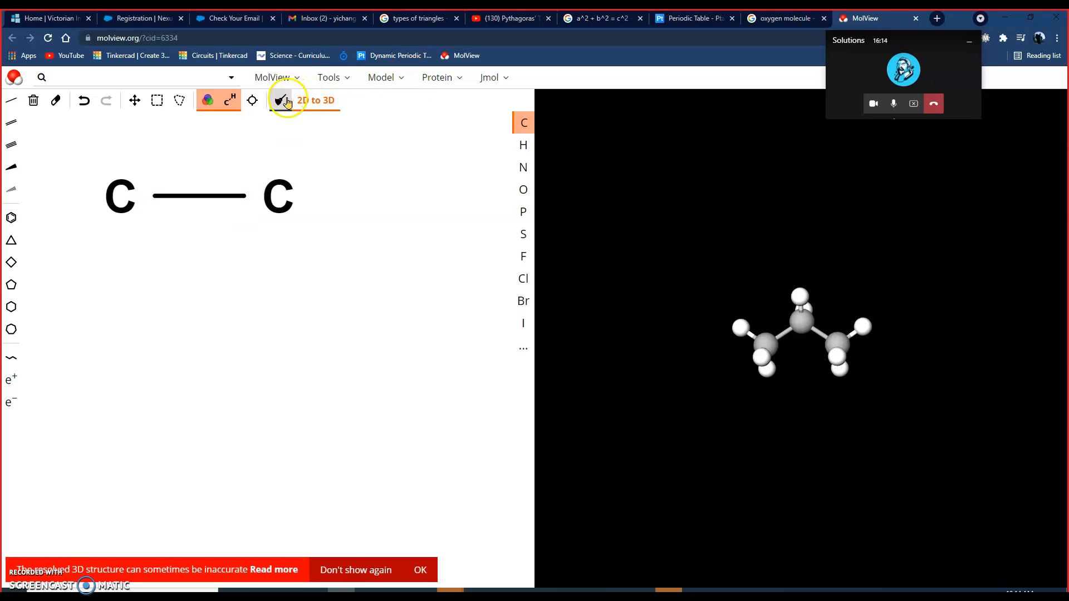
{"action": "left_click", "coordinate": [305, 105]}
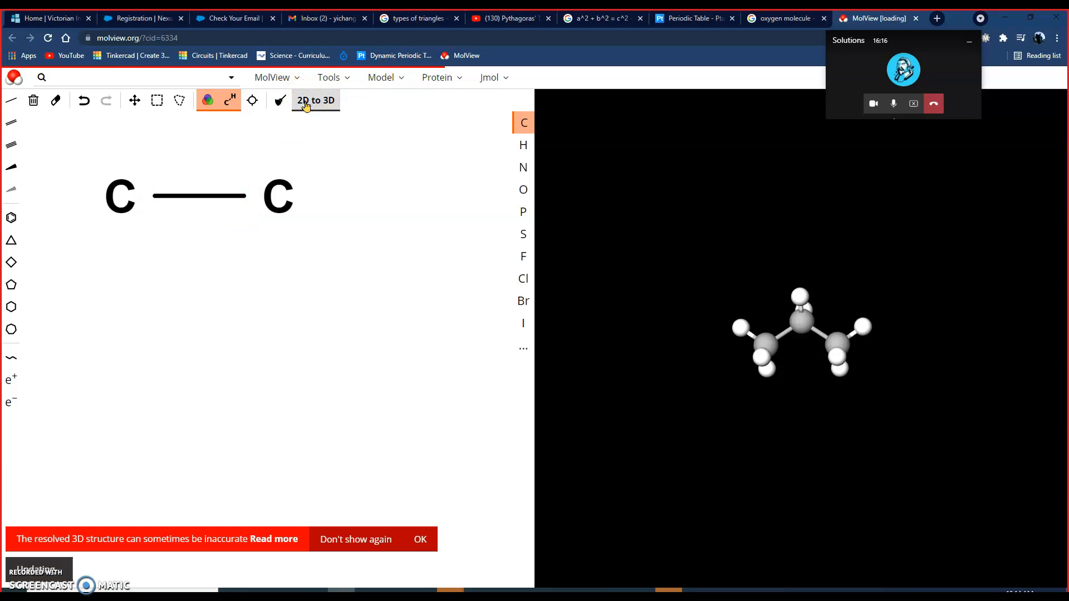
{"action": "left_click_drag", "start_coordinate": [799, 274], "coordinate": [938, 218]}
{"action": "scroll", "coordinate": [818, 351], "scroll_direction": "up", "scroll_amount": 10}
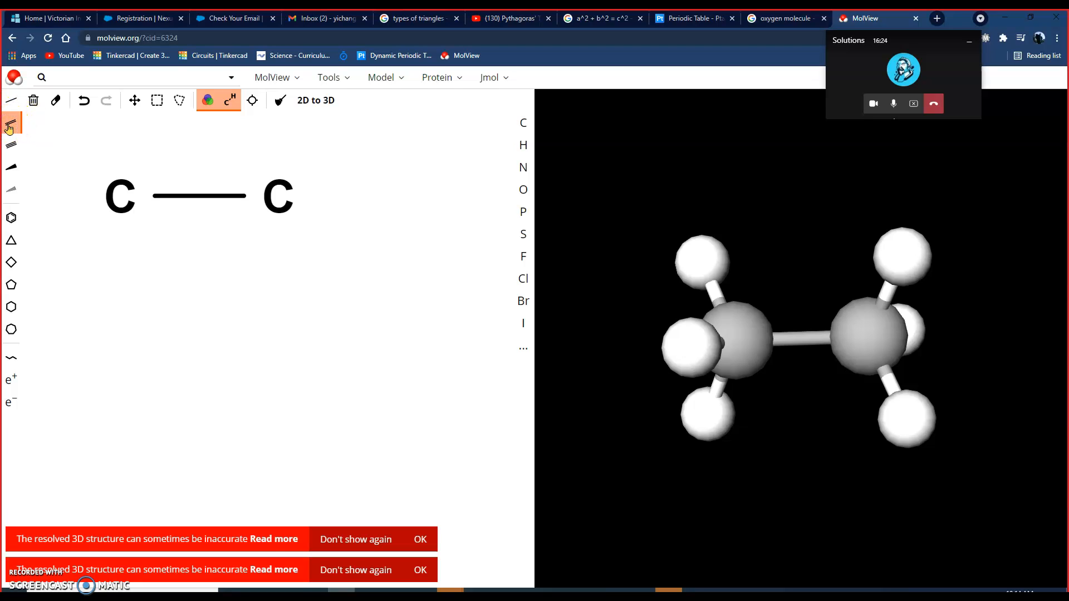
Step: Change the carbon-carbon bond to a double bond, update the 3D model and rotate it
{"action": "left_click", "coordinate": [209, 202]}
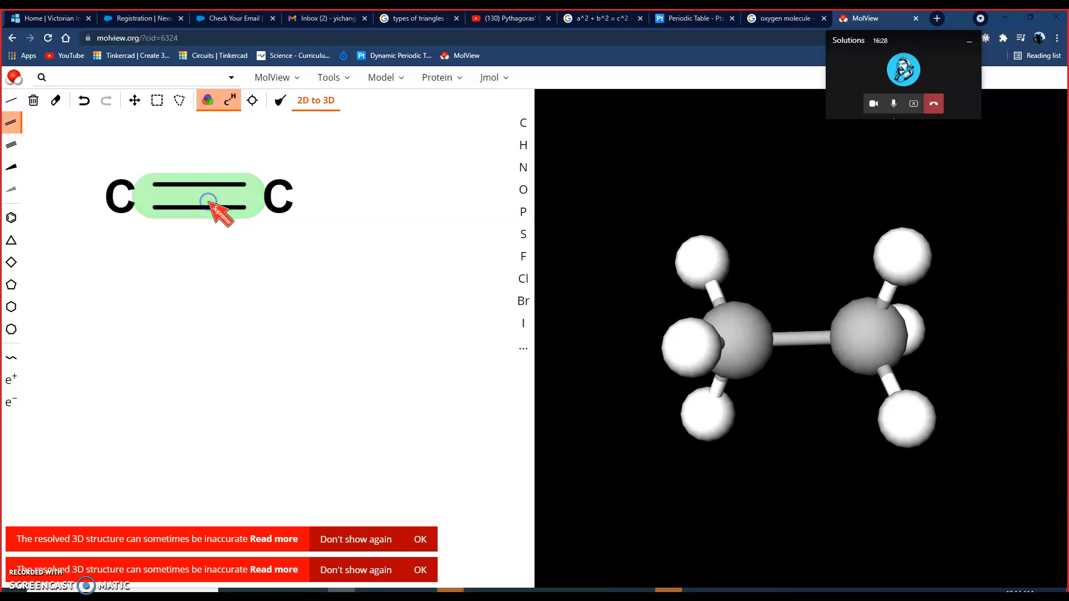
{"action": "left_click", "coordinate": [315, 102]}
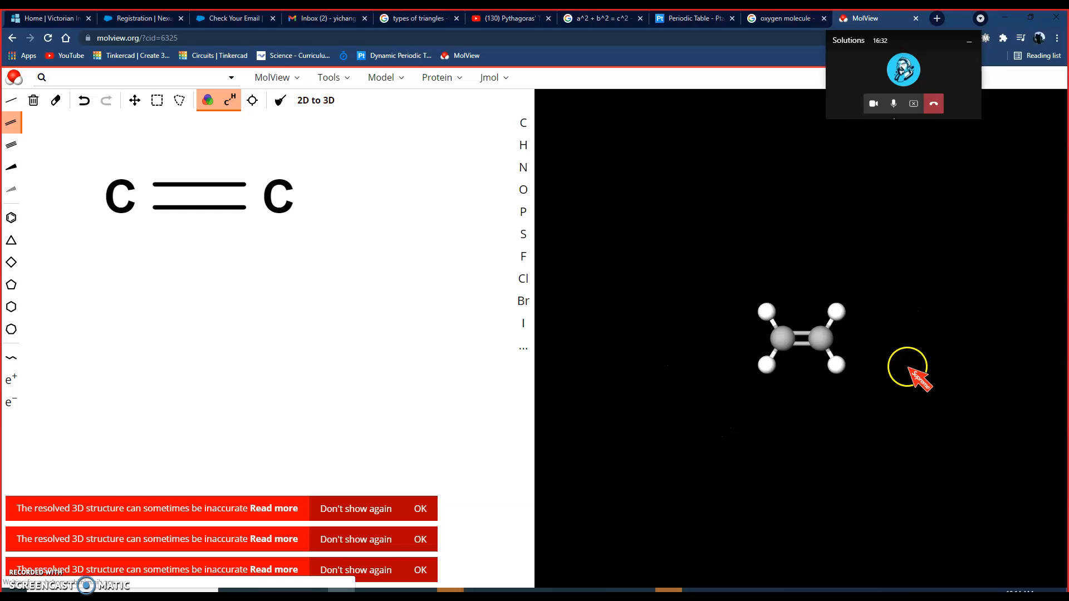
{"action": "left_click_drag", "start_coordinate": [712, 123], "coordinate": [634, 245]}
Step: Change the carbon-carbon bond to a triple bond, update the 3D model and rotate it
{"action": "left_click", "coordinate": [11, 145]}
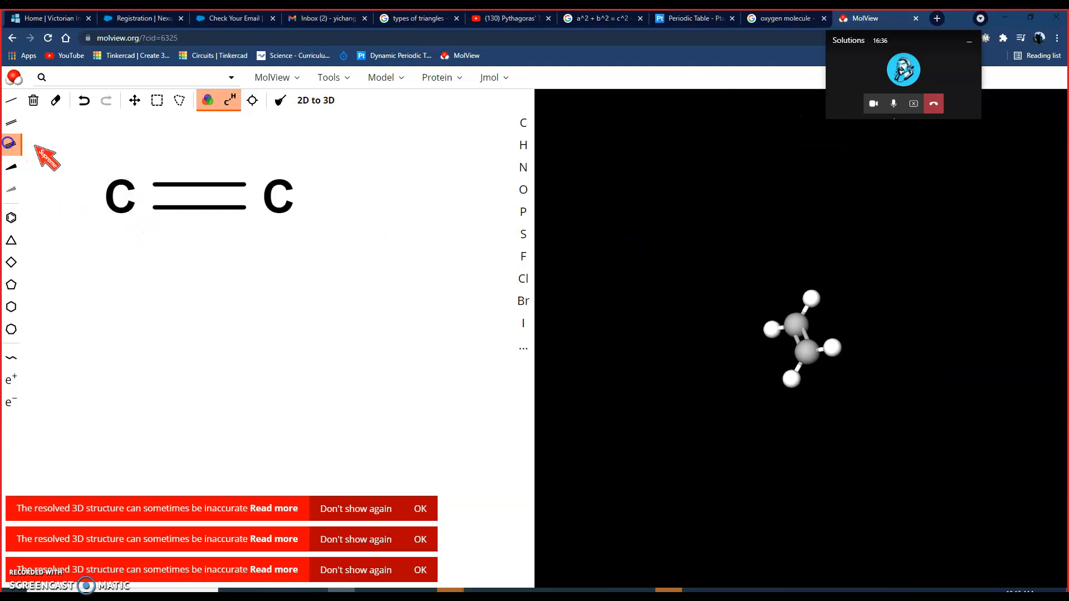
{"action": "left_click", "coordinate": [196, 204]}
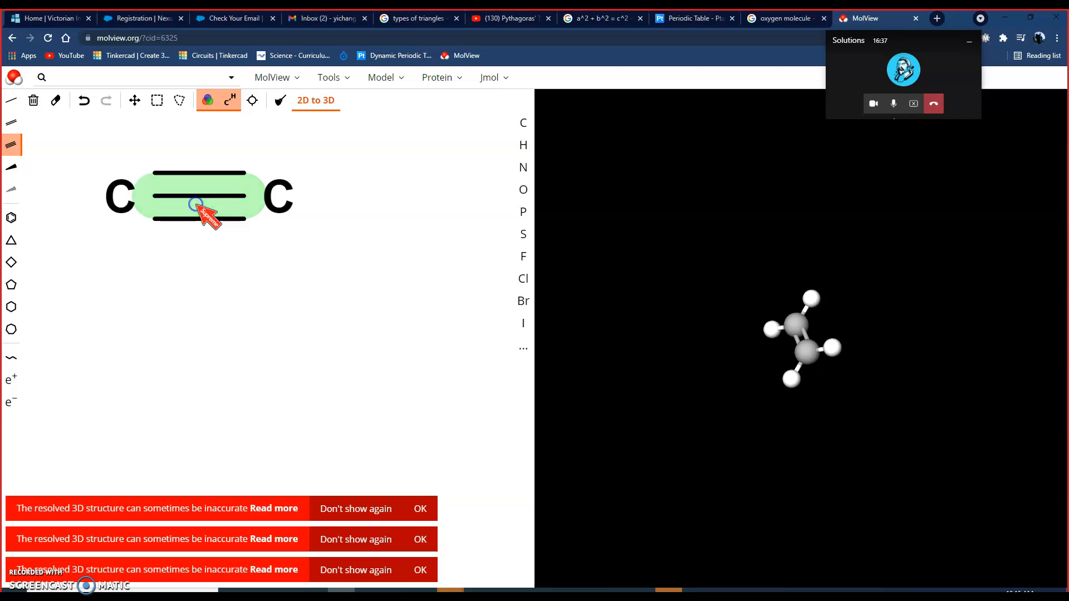
{"action": "left_click", "coordinate": [311, 100]}
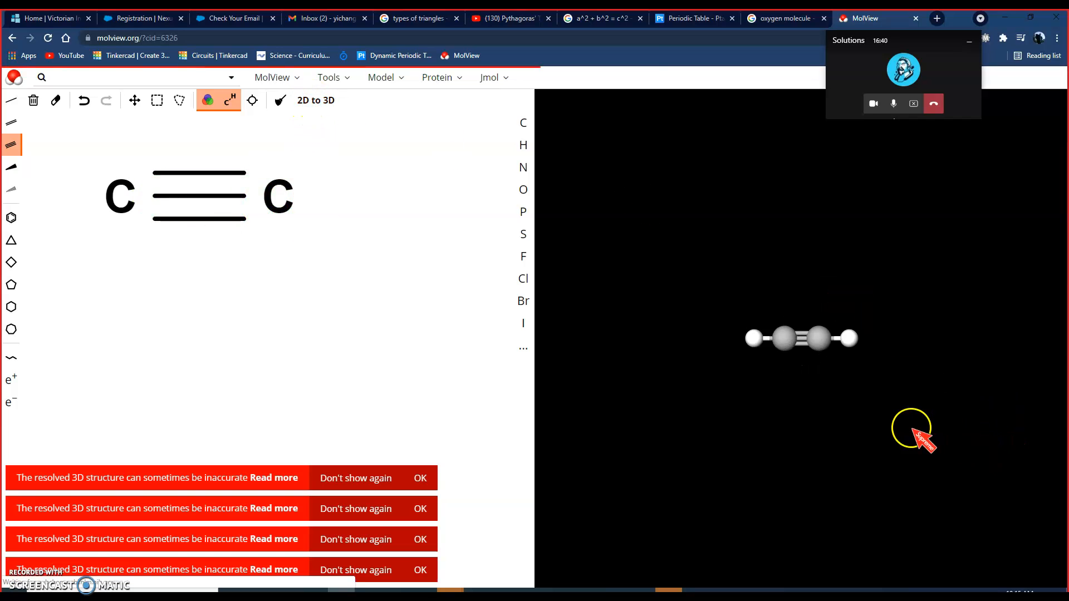
{"action": "left_click_drag", "start_coordinate": [824, 241], "coordinate": [690, 426]}
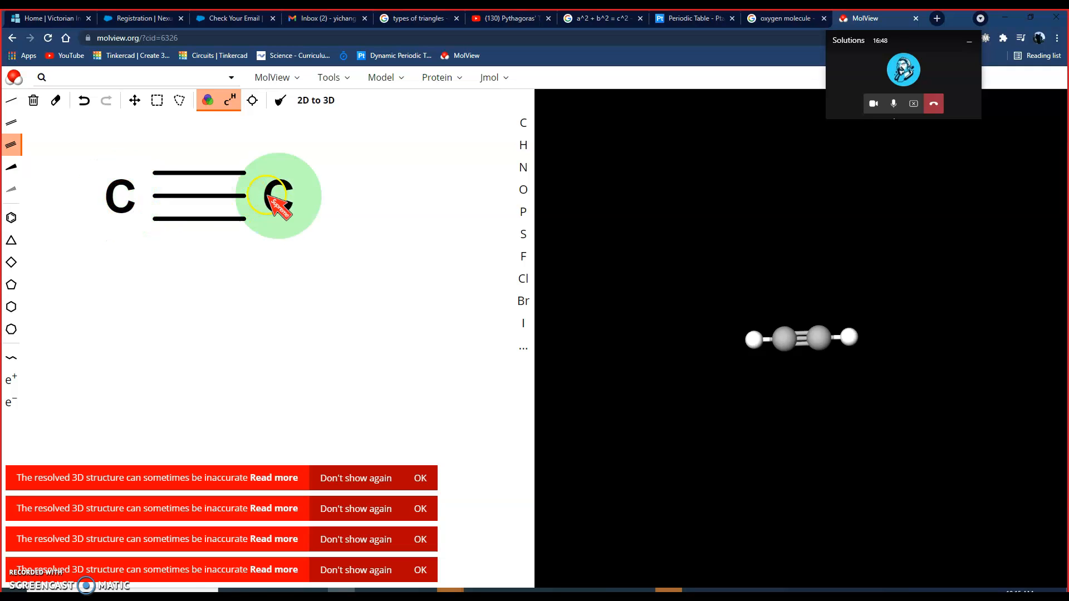
Step: Clear the drawing canvas and open the full periodic table for choosing further elements
{"action": "left_click", "coordinate": [34, 100]}
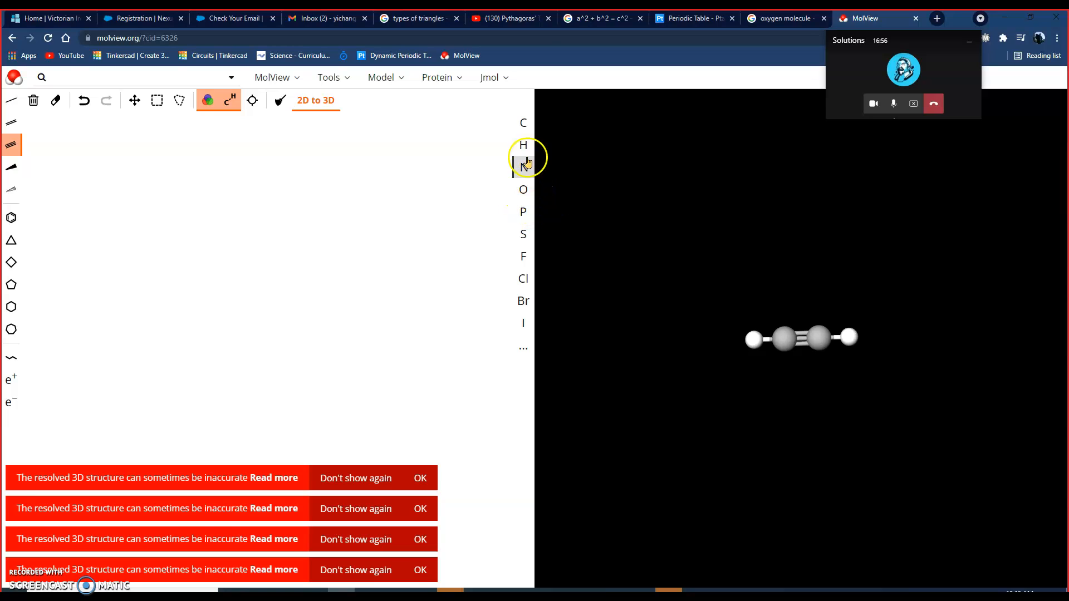
{"action": "left_click", "coordinate": [527, 121]}
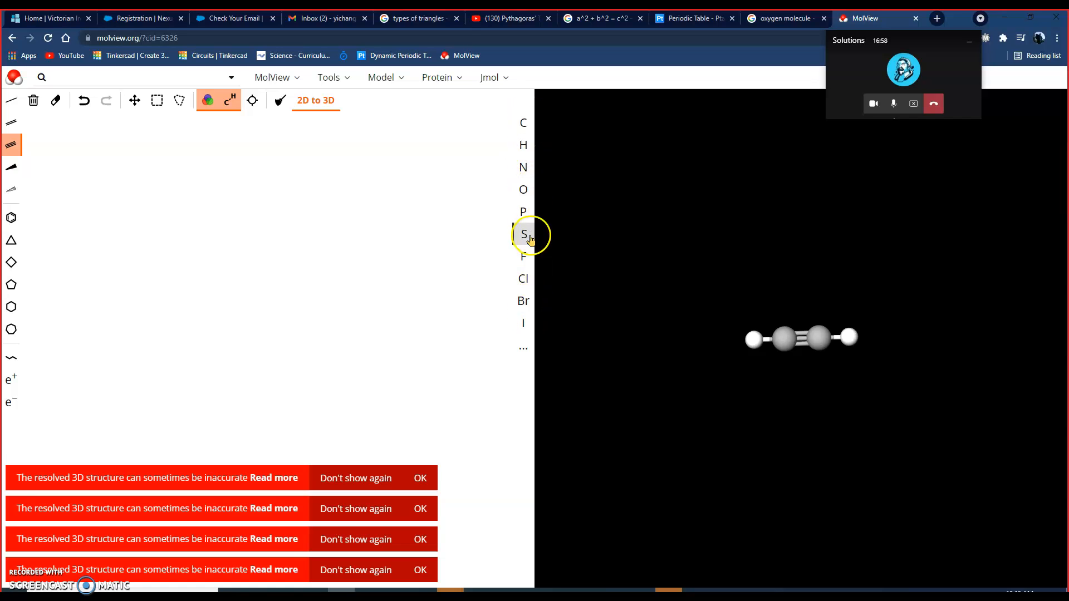
{"action": "left_click", "coordinate": [526, 347]}
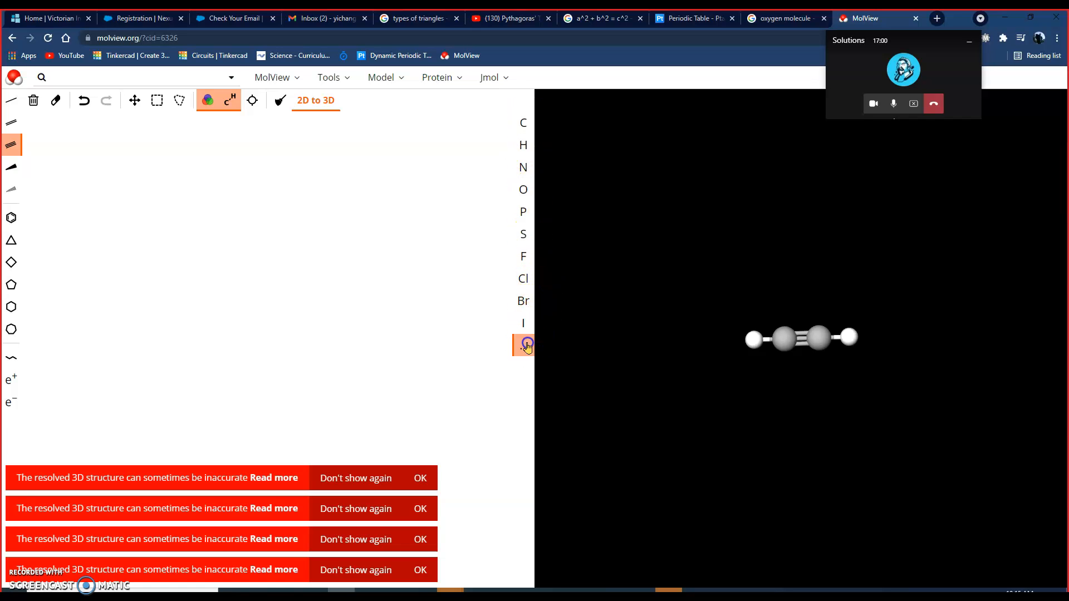
{"action": "left_click", "coordinate": [526, 348]}
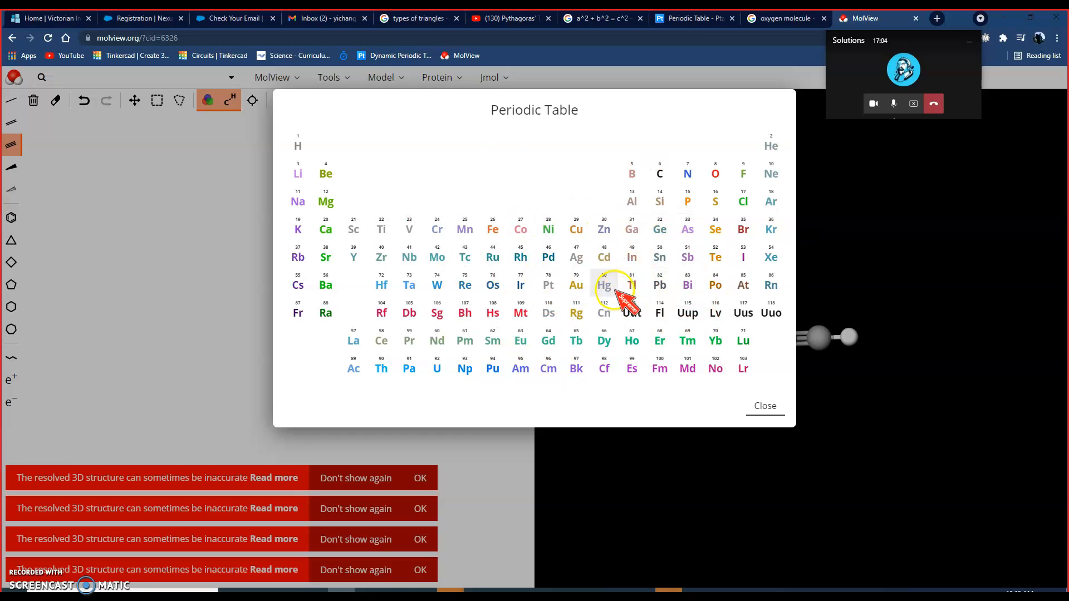
Step: Switch to the OneNote photosynthesis page and review the oxygen table's formula and double-bonded structure image
{"action": "key", "text": "alt+Tab"}
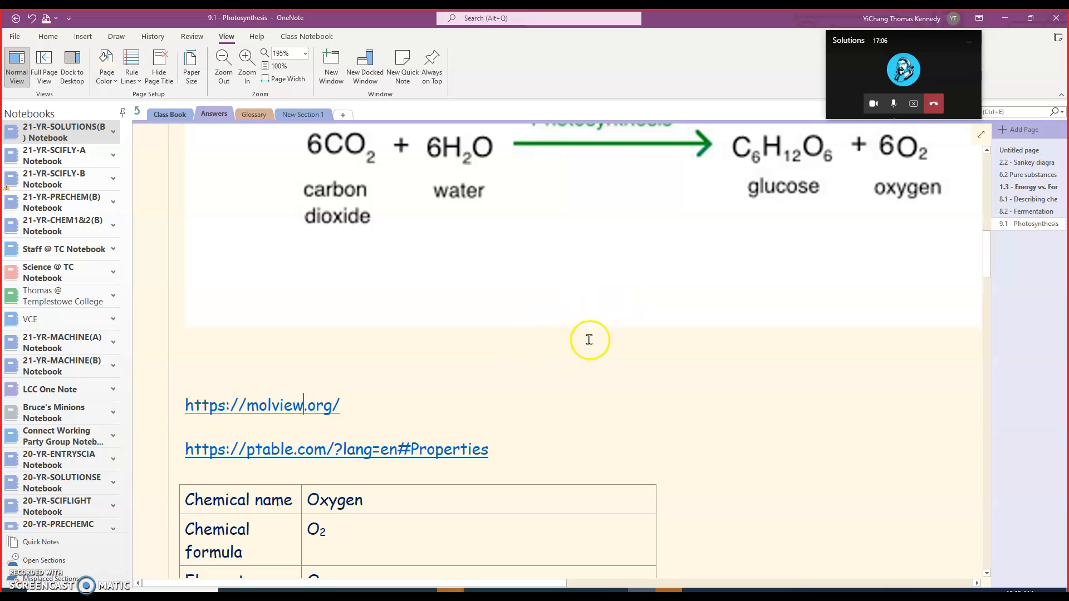
{"action": "scroll", "coordinate": [592, 338], "scroll_direction": "down", "scroll_amount": 5}
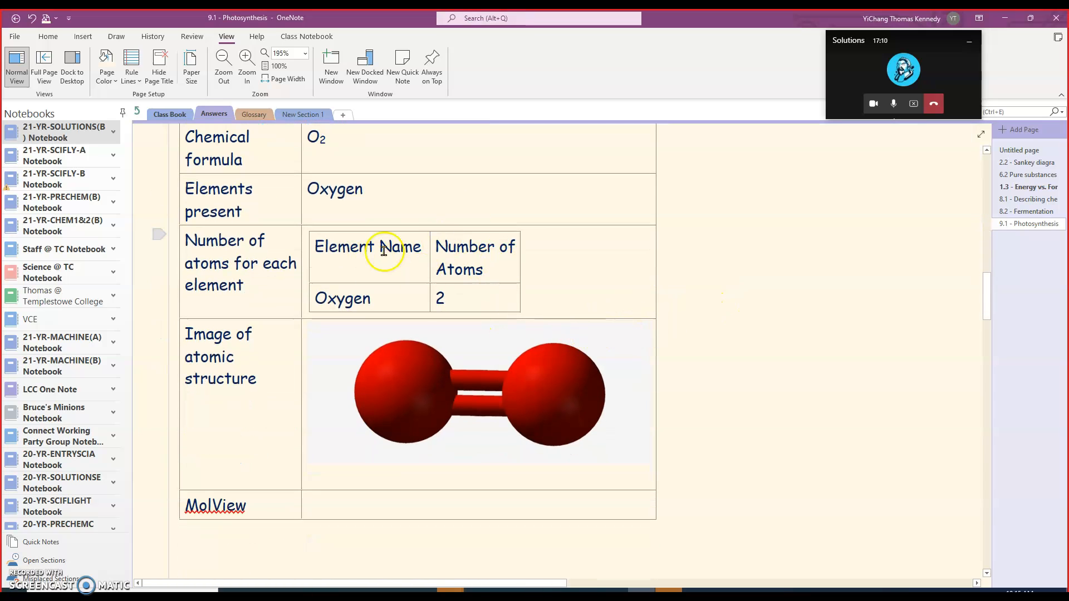
{"action": "scroll", "coordinate": [374, 268], "scroll_direction": "up", "scroll_amount": 2}
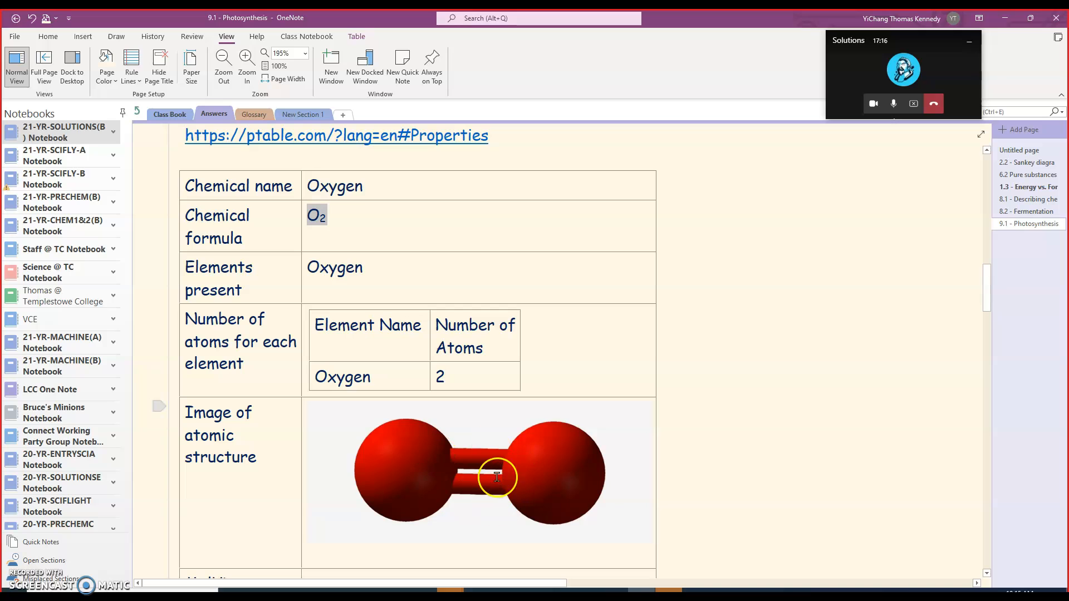
{"action": "scroll", "coordinate": [629, 440], "scroll_direction": "down", "scroll_amount": 3}
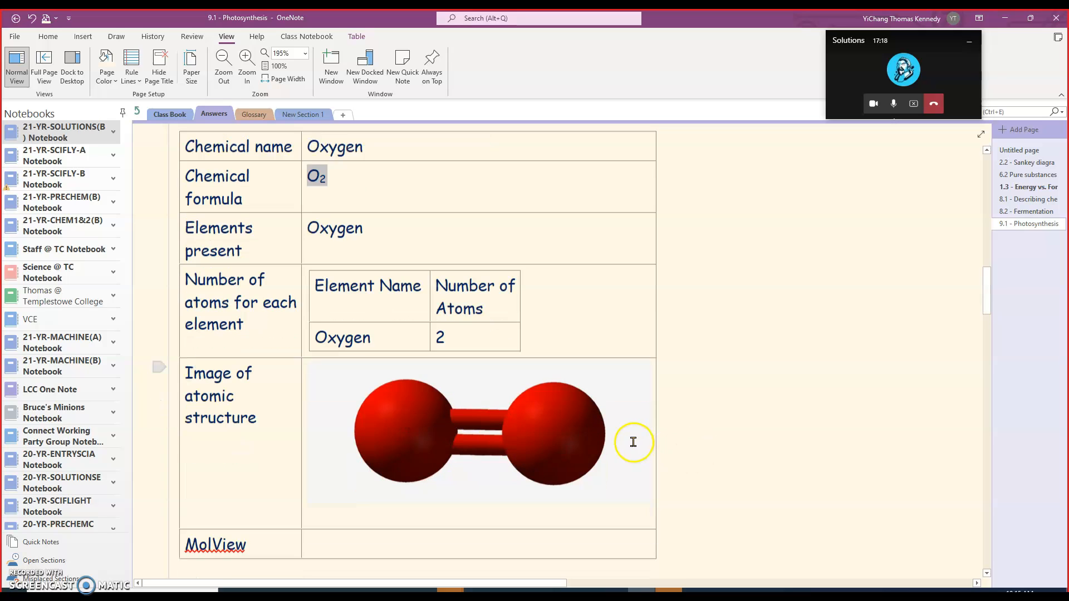
Step: Return to MolView, choose oxygen from the periodic table and draw two oxygen atoms joined by a single bond
{"action": "key", "text": "alt+Tab"}
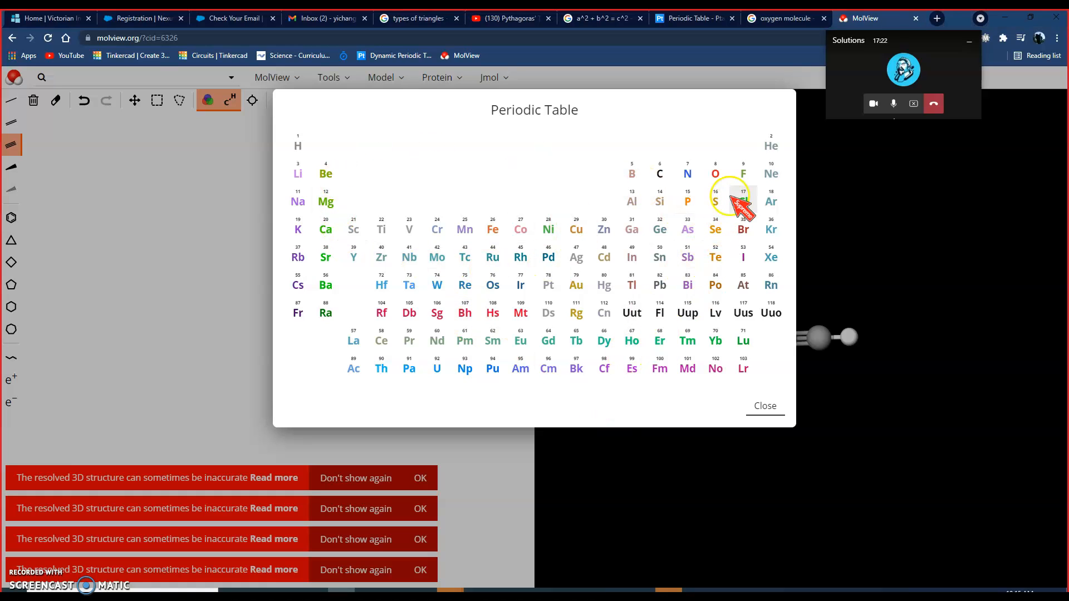
{"action": "left_click", "coordinate": [714, 176]}
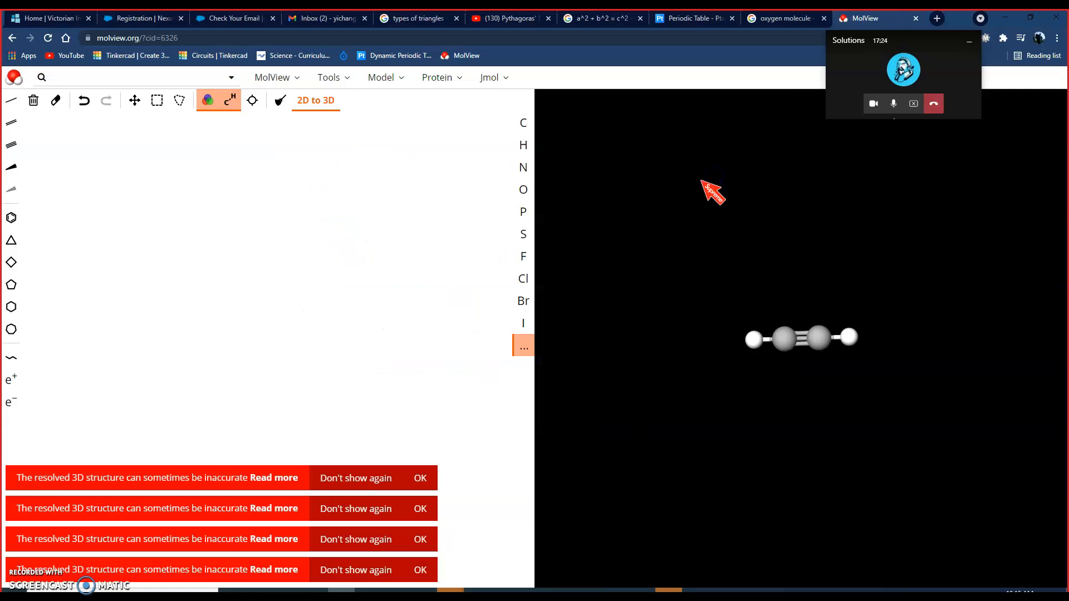
{"action": "left_click", "coordinate": [184, 240]}
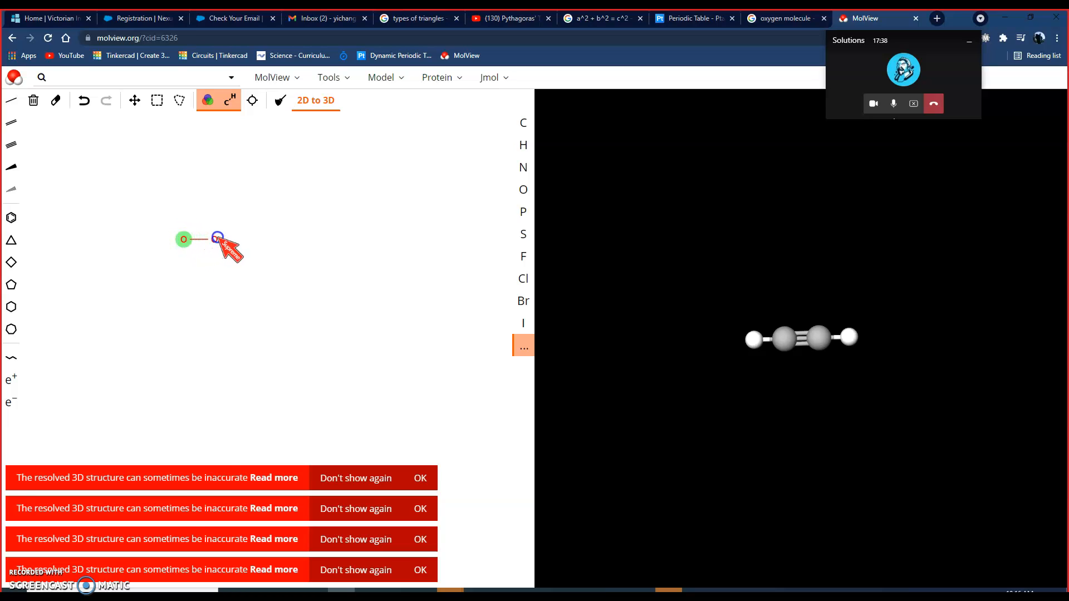
{"action": "left_click_drag", "start_coordinate": [217, 238], "coordinate": [217, 238]}
Step: Place a second pair of oxygen atoms below the first and join them with a double bond
{"action": "left_click", "coordinate": [190, 508]}
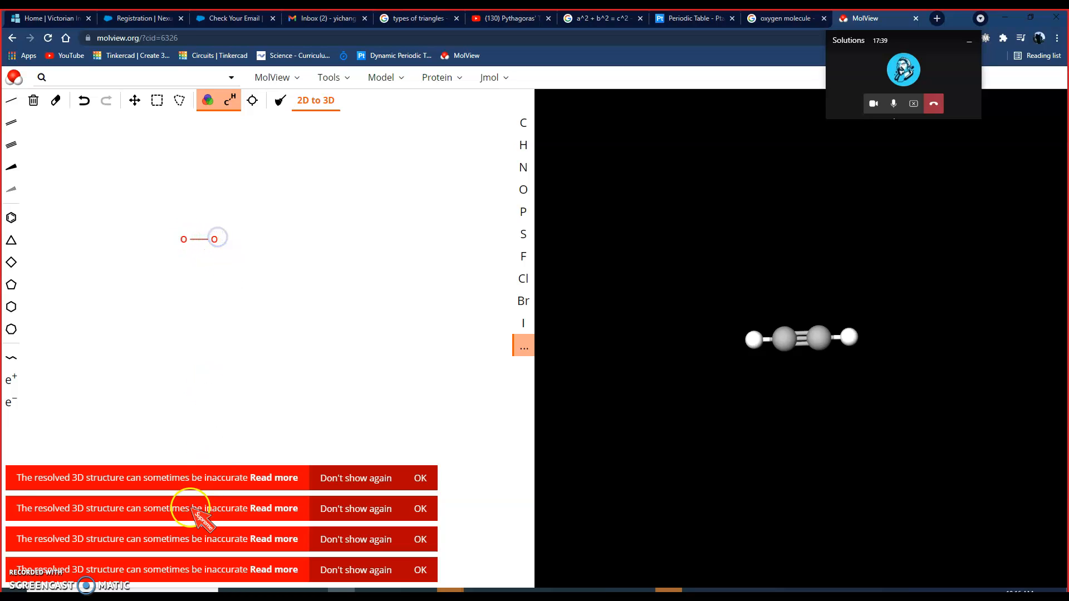
{"action": "left_click", "coordinate": [186, 333]}
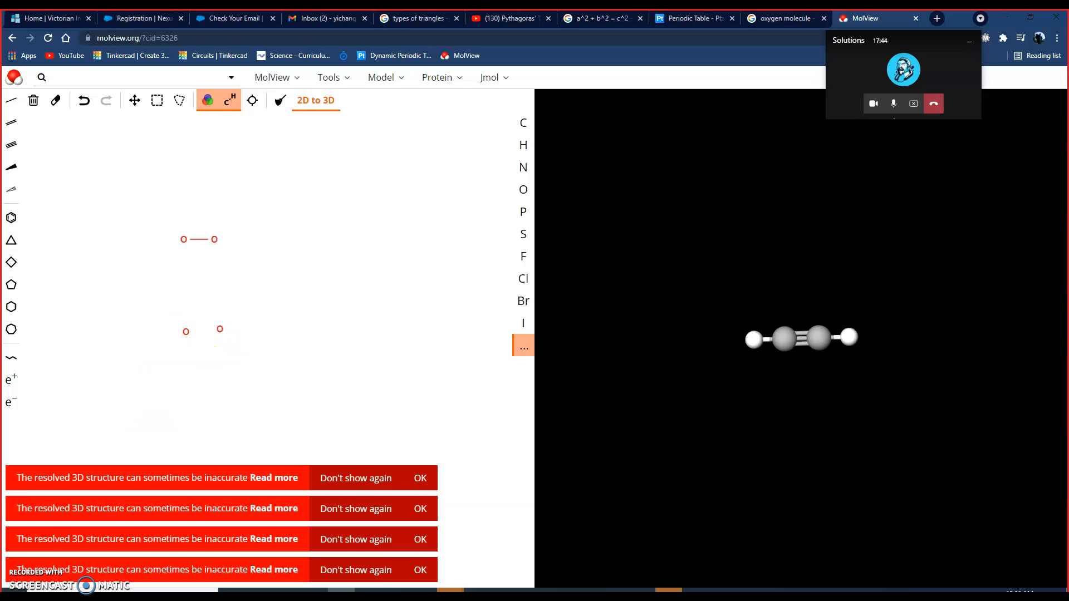
{"action": "left_click", "coordinate": [13, 124]}
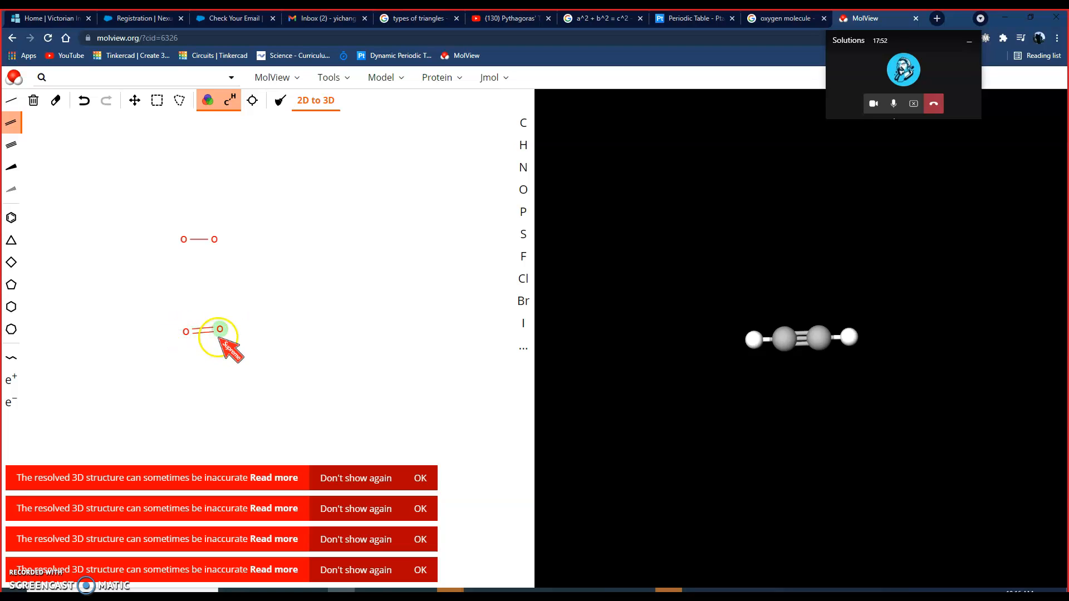
{"action": "scroll", "coordinate": [214, 328], "scroll_direction": "up", "scroll_amount": 5}
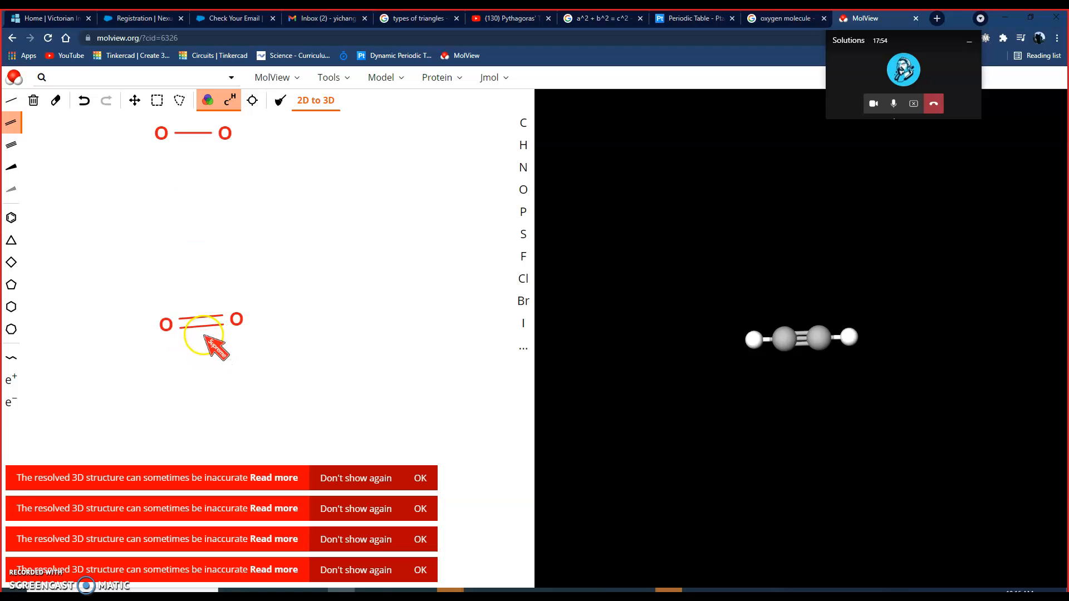
{"action": "scroll", "coordinate": [204, 326], "scroll_direction": "up", "scroll_amount": 1}
{"action": "scroll", "coordinate": [392, 228], "scroll_direction": "down", "scroll_amount": 1}
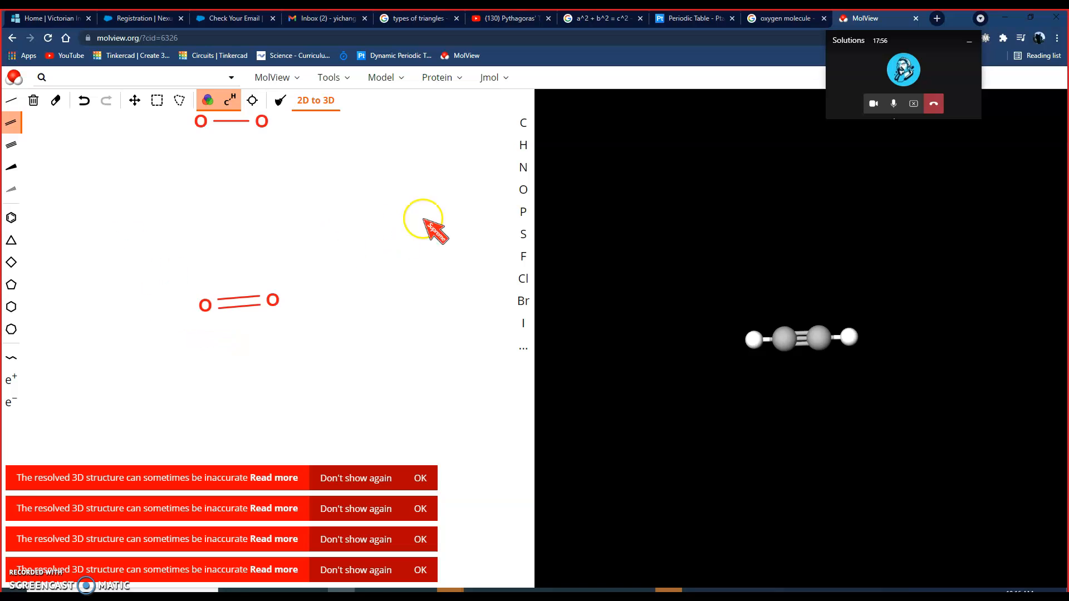
Step: Place two widely spaced oxygen atoms between the existing pairs and connect them with a long double bond
{"action": "left_click", "coordinate": [526, 191]}
{"action": "left_click", "coordinate": [168, 223]}
{"action": "left_click", "coordinate": [422, 216]}
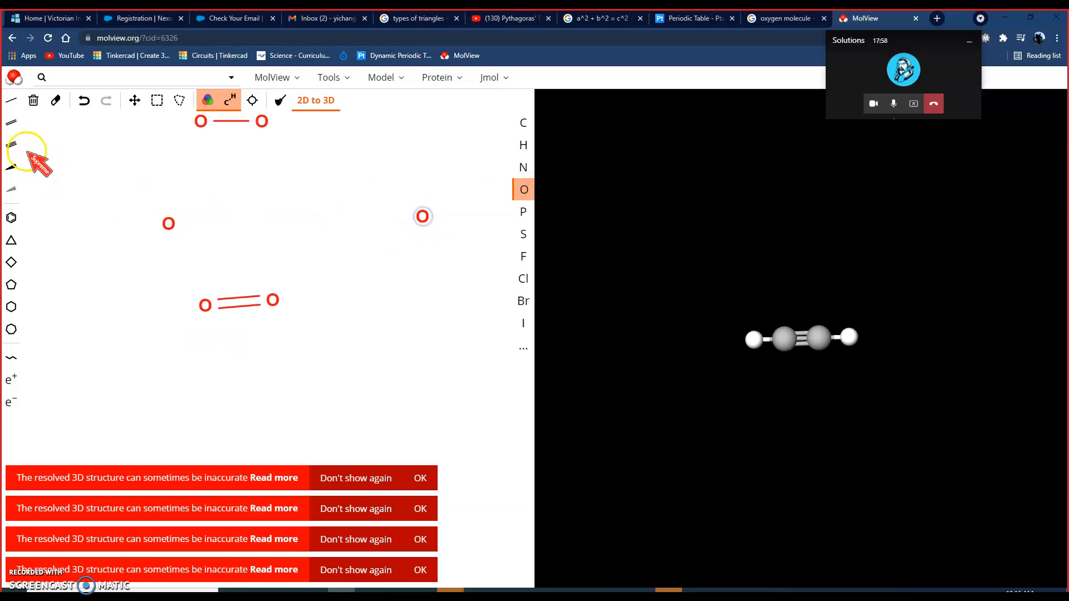
{"action": "left_click", "coordinate": [12, 124]}
{"action": "left_click_drag", "start_coordinate": [169, 223], "coordinate": [425, 217]}
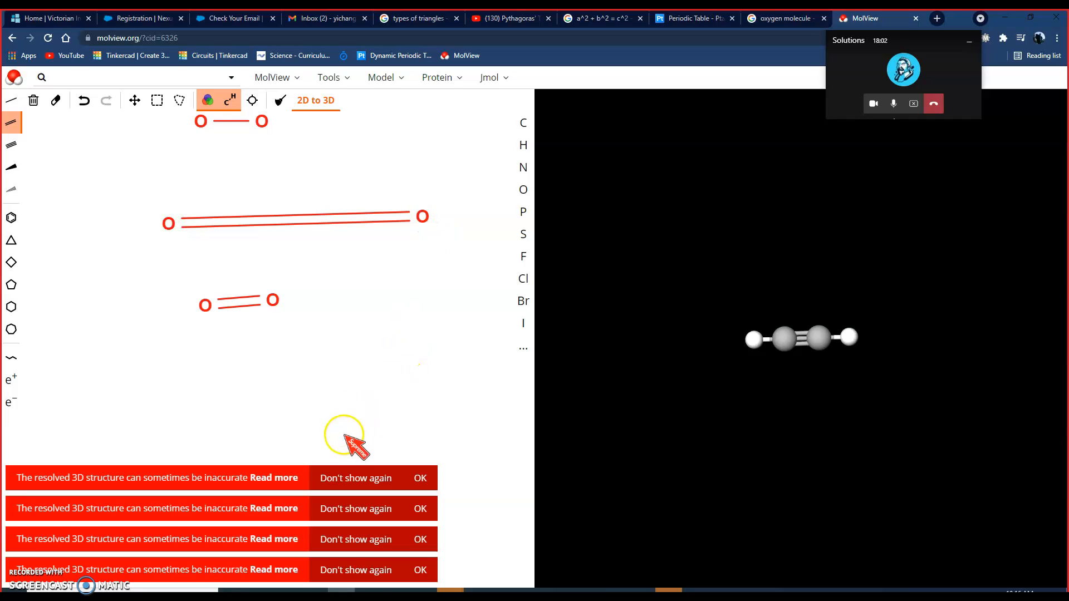
Step: Change the upper oxygen pair's bond to a double bond, then set all three pairs to single bonds
{"action": "scroll", "coordinate": [365, 304], "scroll_direction": "up", "scroll_amount": 1}
{"action": "scroll", "coordinate": [369, 305], "scroll_direction": "down", "scroll_amount": 1}
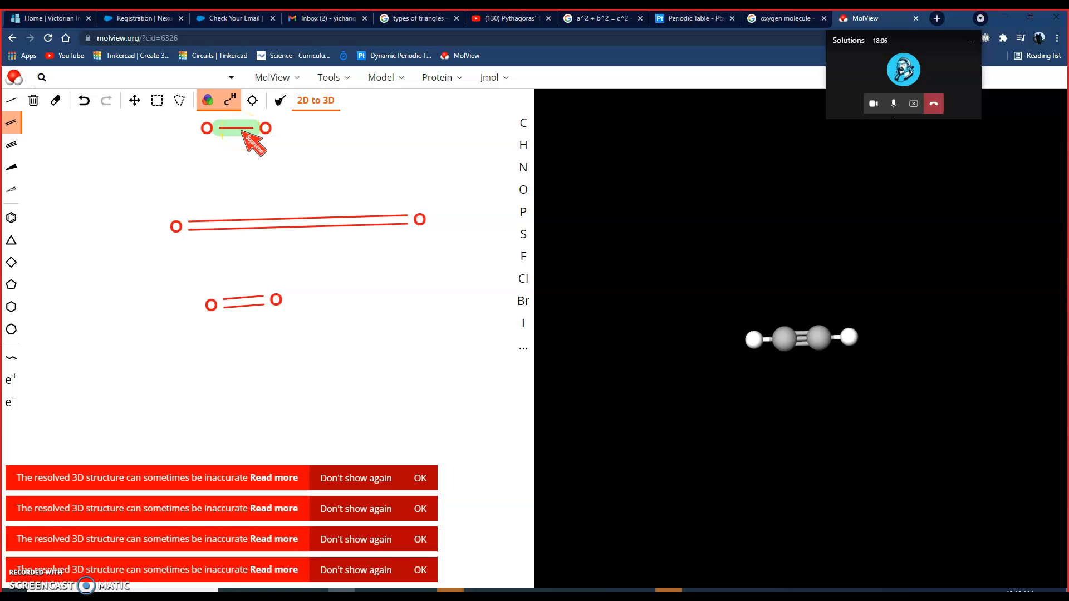
{"action": "left_click", "coordinate": [239, 165]}
{"action": "left_click", "coordinate": [6, 117]}
{"action": "left_click", "coordinate": [237, 128]}
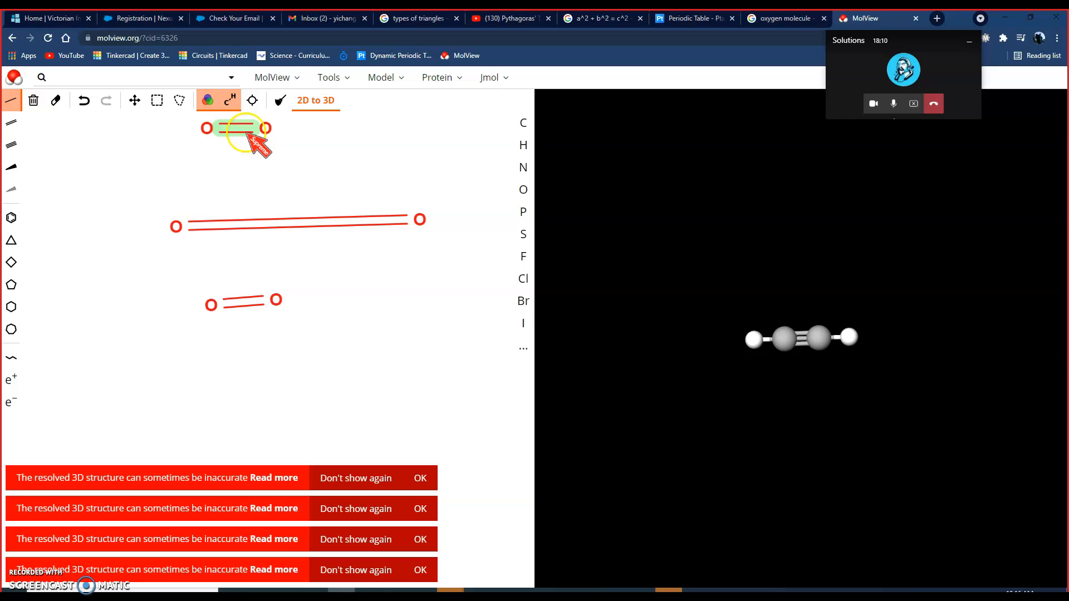
{"action": "left_click", "coordinate": [292, 223]}
{"action": "left_click", "coordinate": [245, 302]}
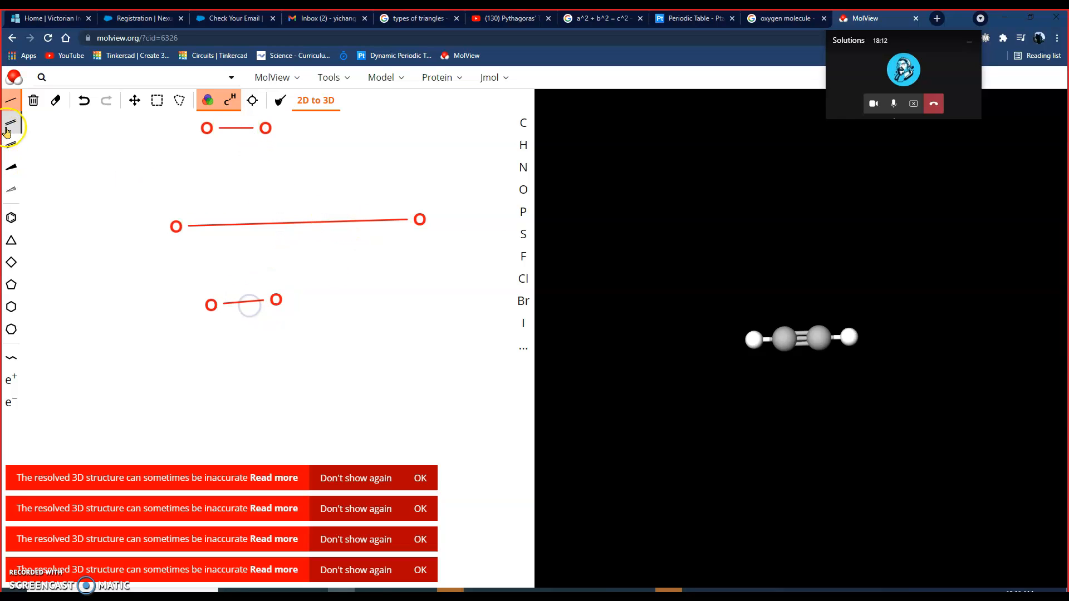
Step: Set the bonds of all three oxygen pairs to double bonds and convert the drawing to 3D
{"action": "left_click", "coordinate": [243, 302]}
{"action": "left_click", "coordinate": [245, 222]}
{"action": "left_click", "coordinate": [230, 129]}
{"action": "left_click", "coordinate": [315, 101]}
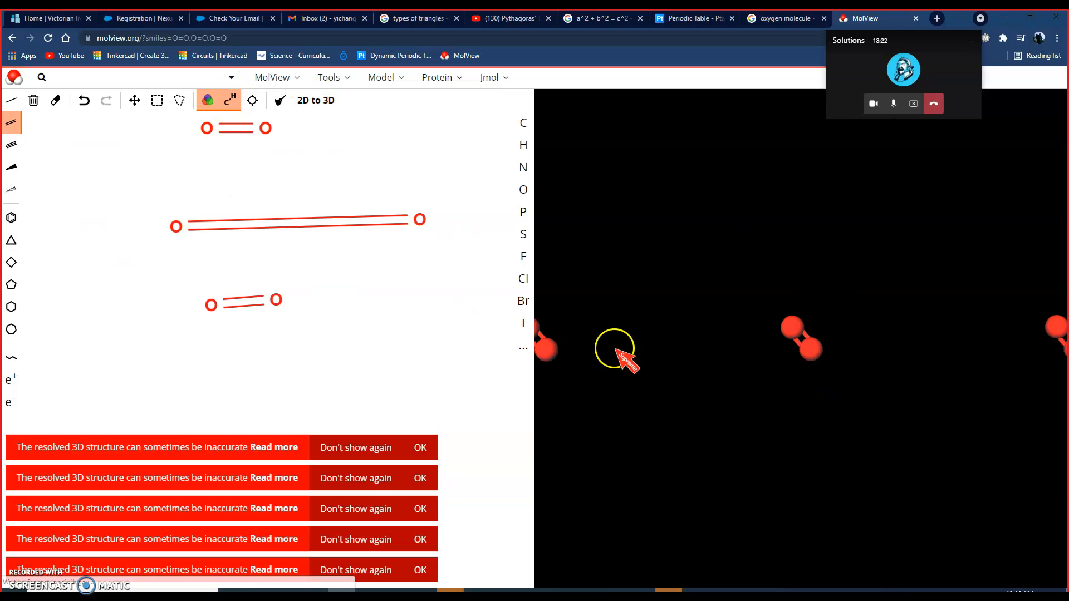
Step: Rotate the 3D model to show the double bonds and capture a screen snip of the central oxygen molecule
{"action": "left_click_drag", "start_coordinate": [924, 351], "coordinate": [738, 228]}
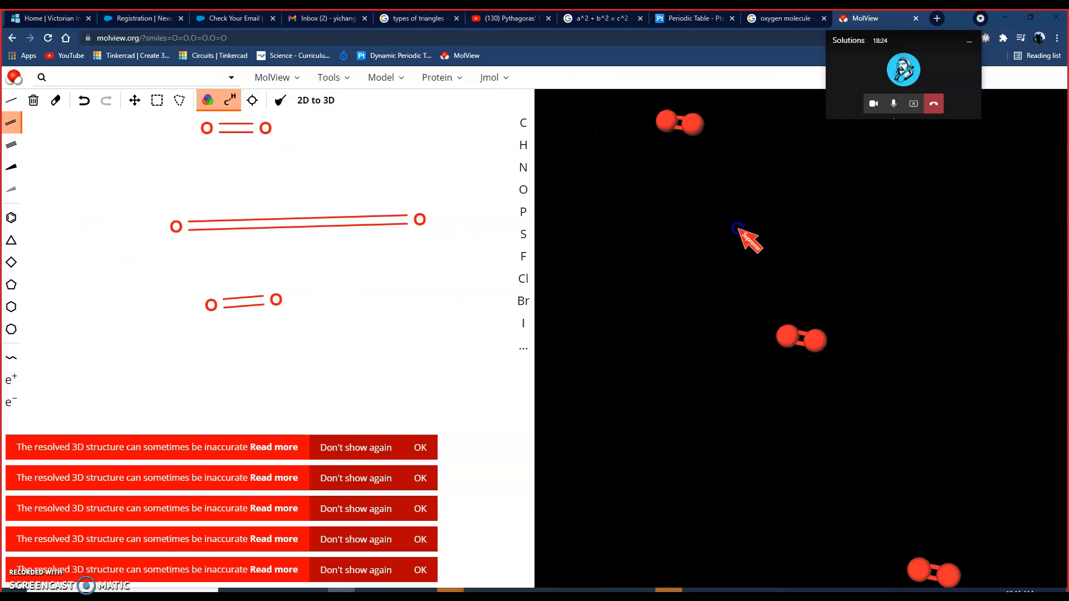
{"action": "left_click_drag", "start_coordinate": [854, 394], "coordinate": [870, 393]}
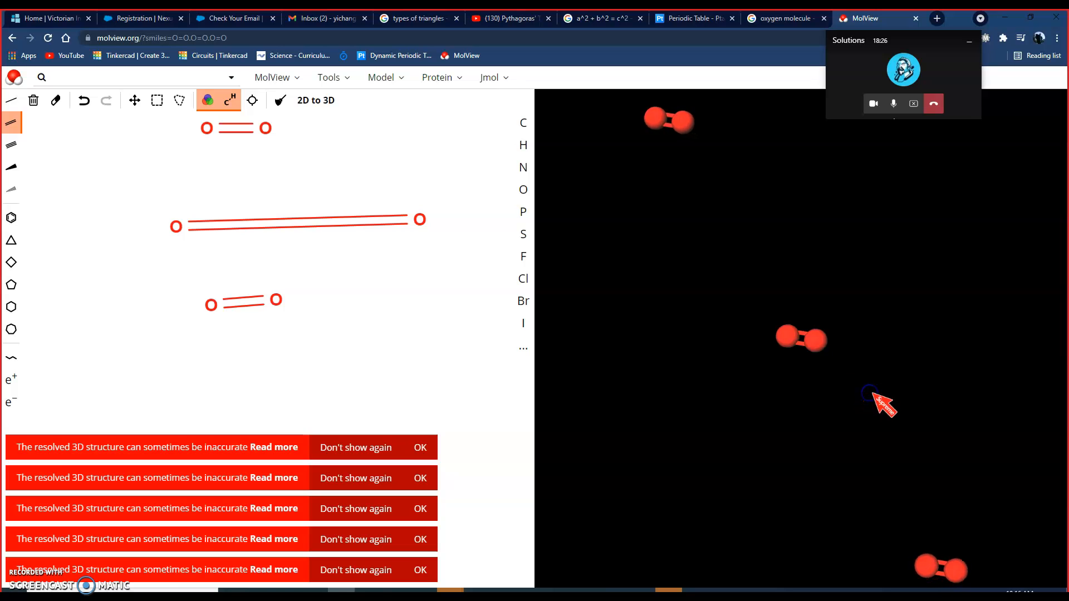
{"action": "left_click", "coordinate": [763, 322]}
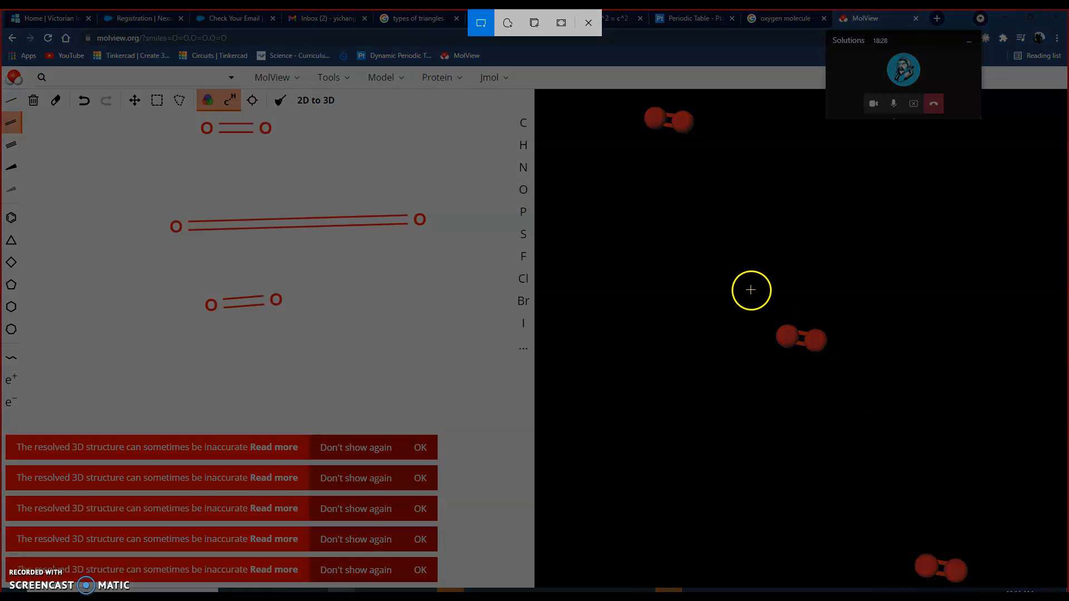
{"action": "left_click_drag", "start_coordinate": [759, 304], "coordinate": [848, 364]}
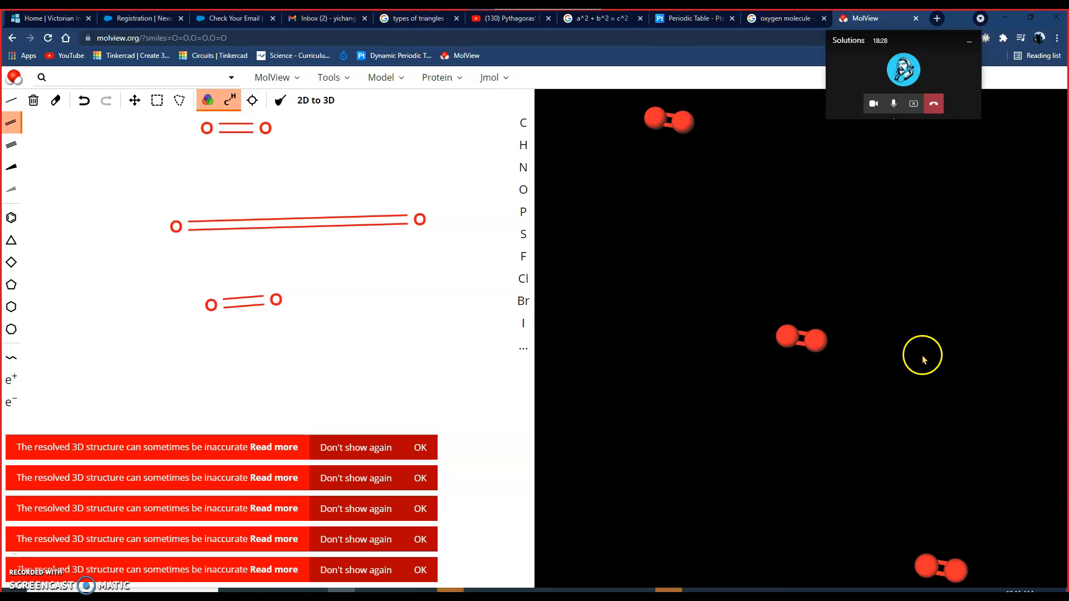
Step: Switch to OneNote, paste the snip into the oxygen table's MolView row, and go to the dihydrogen monoxide table
{"action": "key", "text": "alt+Tab"}
{"action": "left_click", "coordinate": [372, 425]}
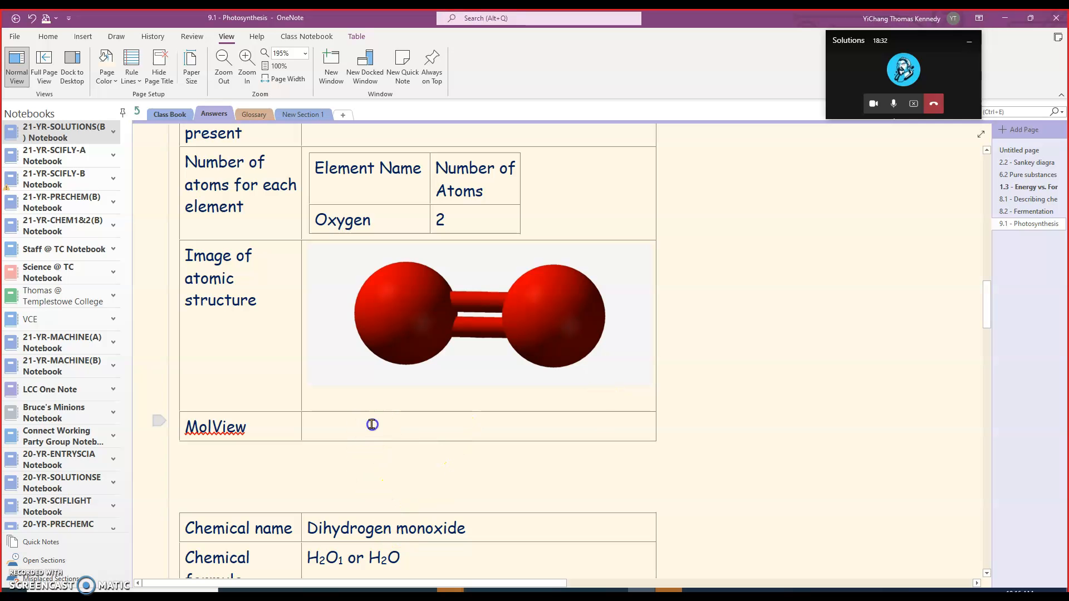
{"action": "key", "text": "ctrl+v"}
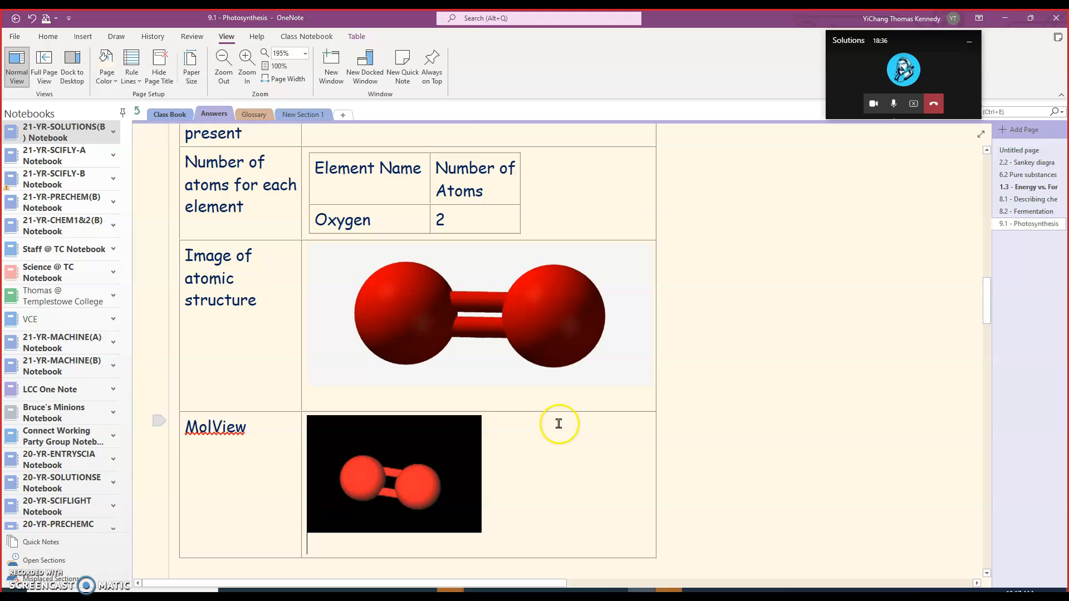
{"action": "scroll", "coordinate": [582, 424], "scroll_direction": "down", "scroll_amount": 5}
{"action": "scroll", "coordinate": [583, 419], "scroll_direction": "down", "scroll_amount": 3}
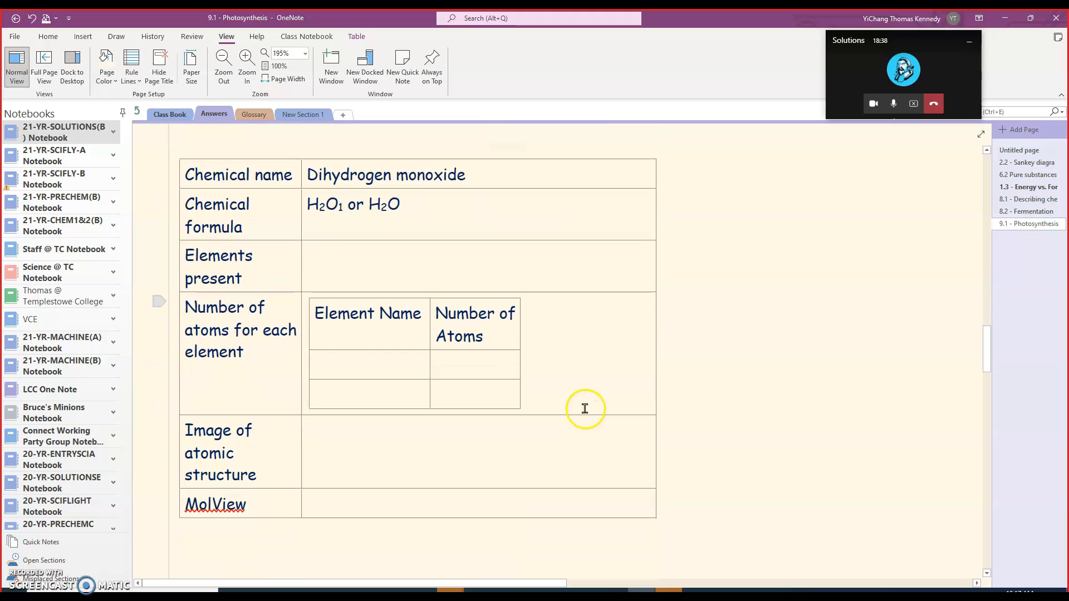